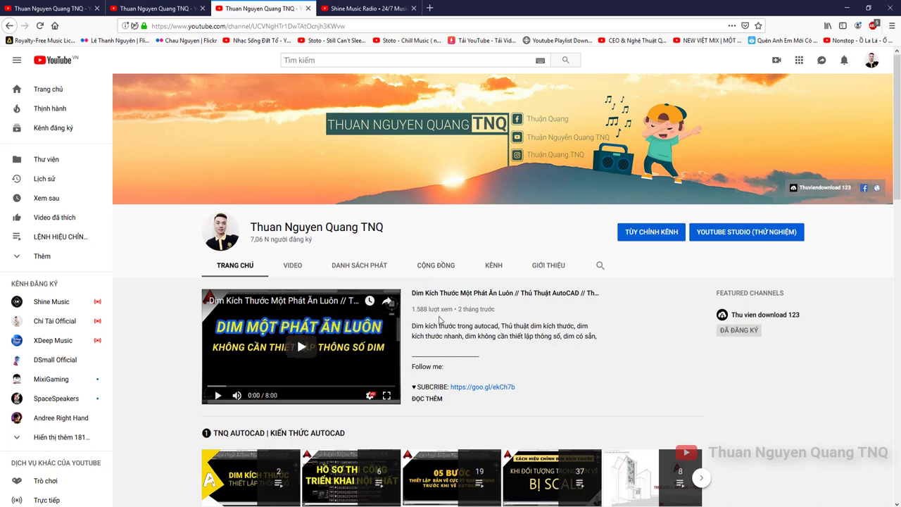
- Zoom in and out to inspect the hatched wall columns
scroll(377, 459, "down", 3)
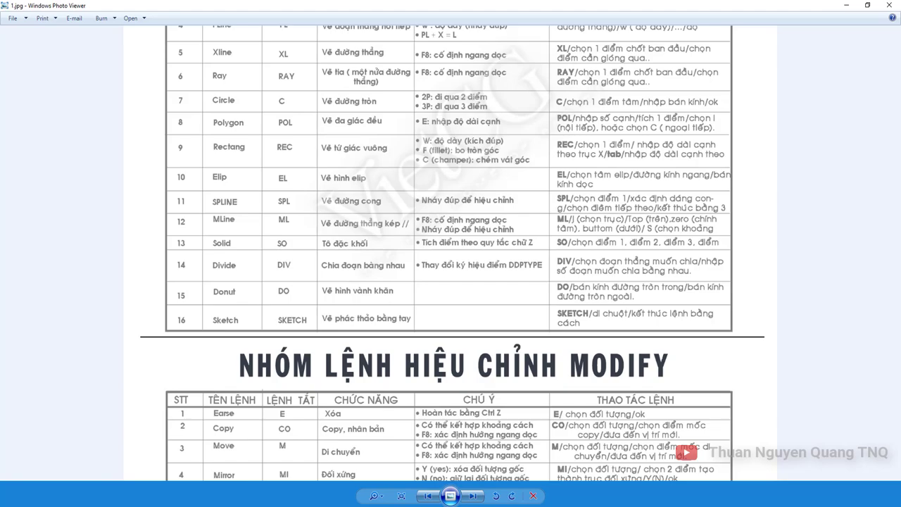
scroll(395, 314, "up", 4)
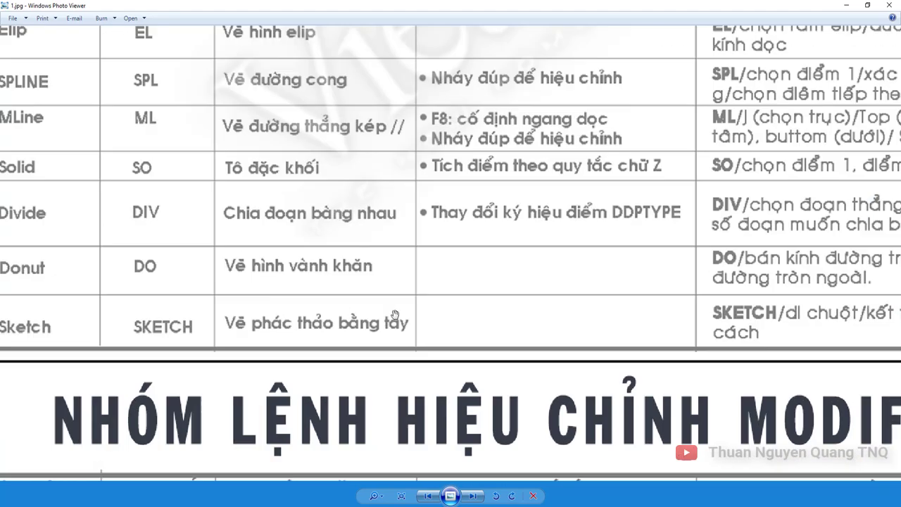
scroll(395, 313, "down", 4)
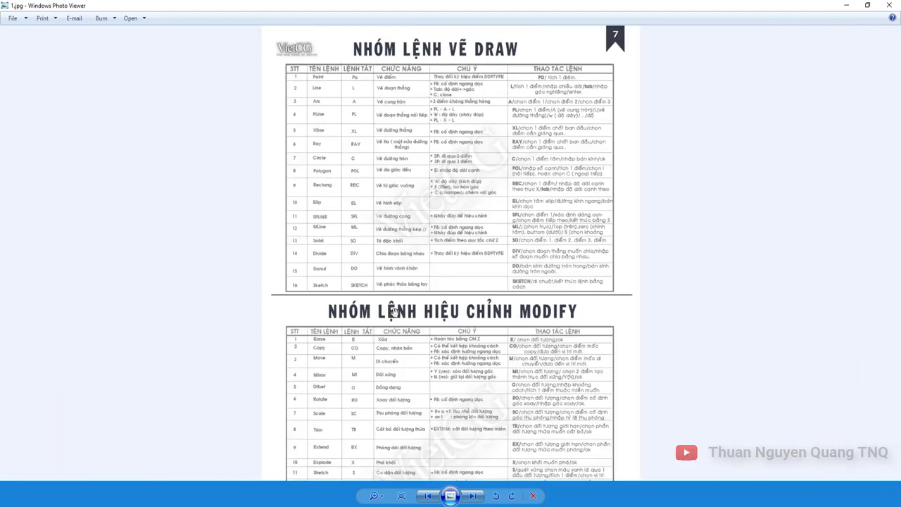
scroll(418, 195, "down", 1)
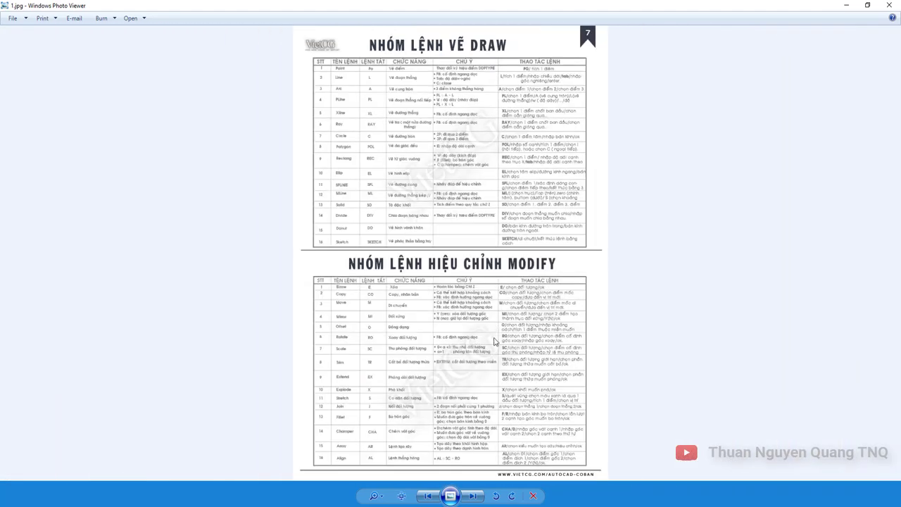
scroll(504, 331, "up", 1)
scroll(505, 331, "down", 1)
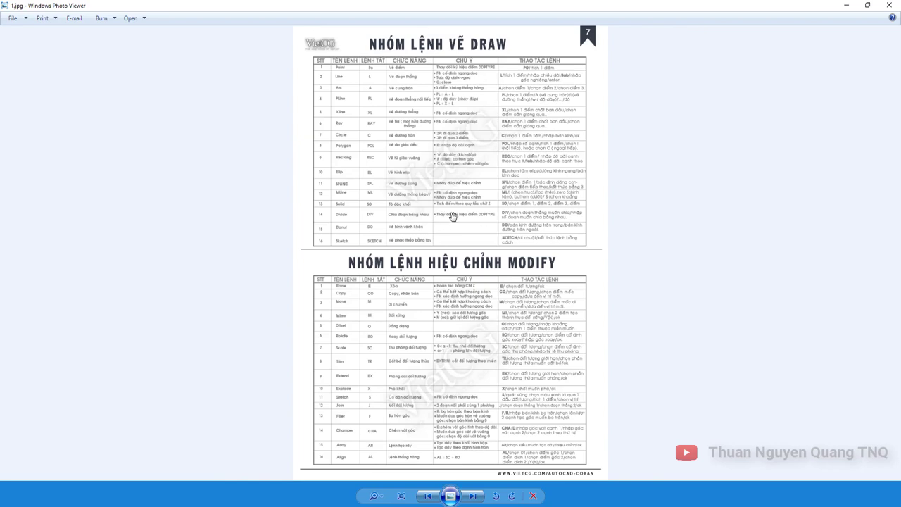
scroll(409, 152, "up", 1)
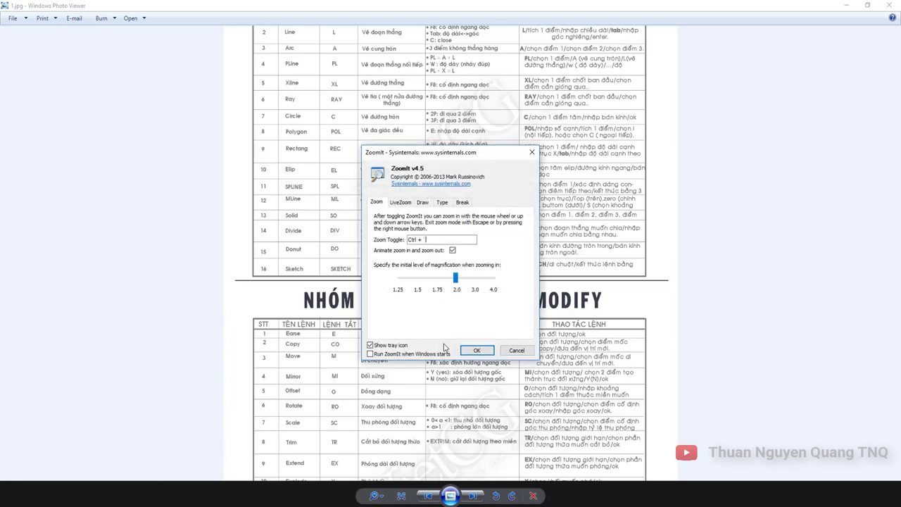
- Magnify the command table and outline its Solid (SO) row
left_click(476, 350)
key("ctrl+1")
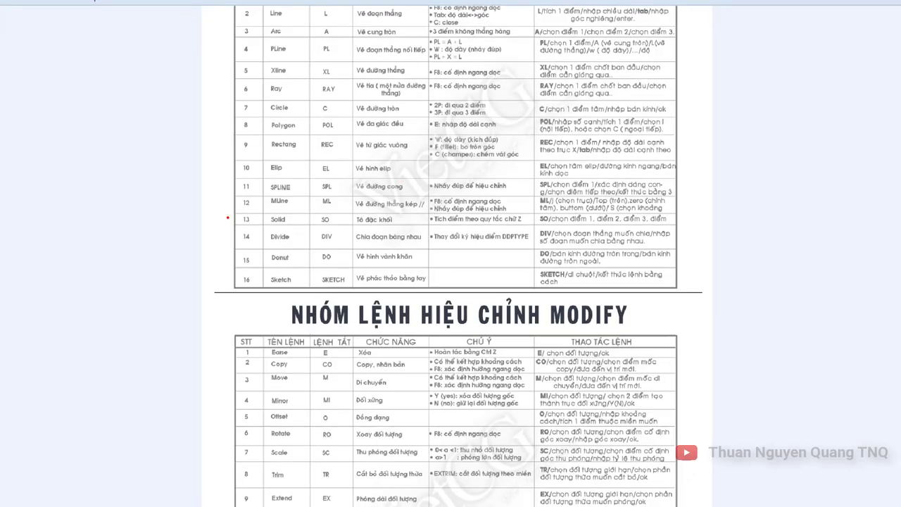
left_click_drag(573, 235, 665, 230, "ctrl")
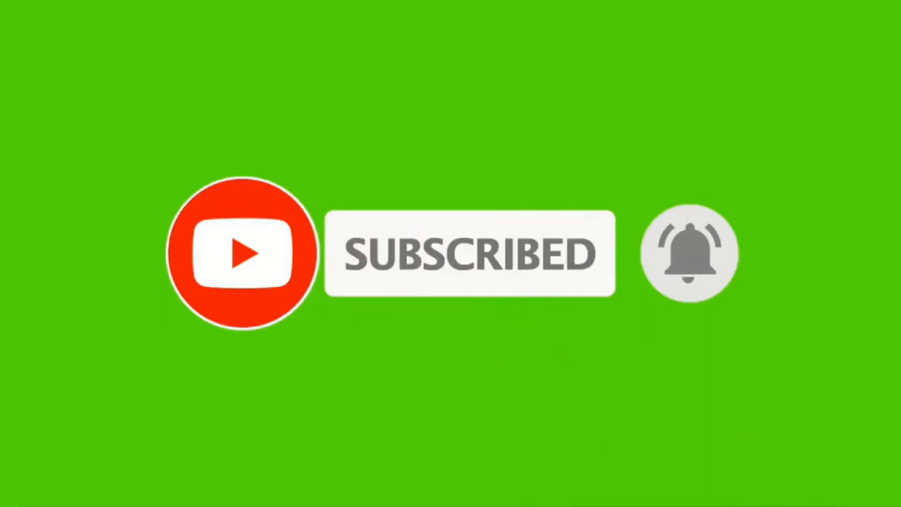
- Zoom out to an overview of the several drawing sheets
scroll(285, 252, "up", 2)
scroll(285, 252, "up", 2)
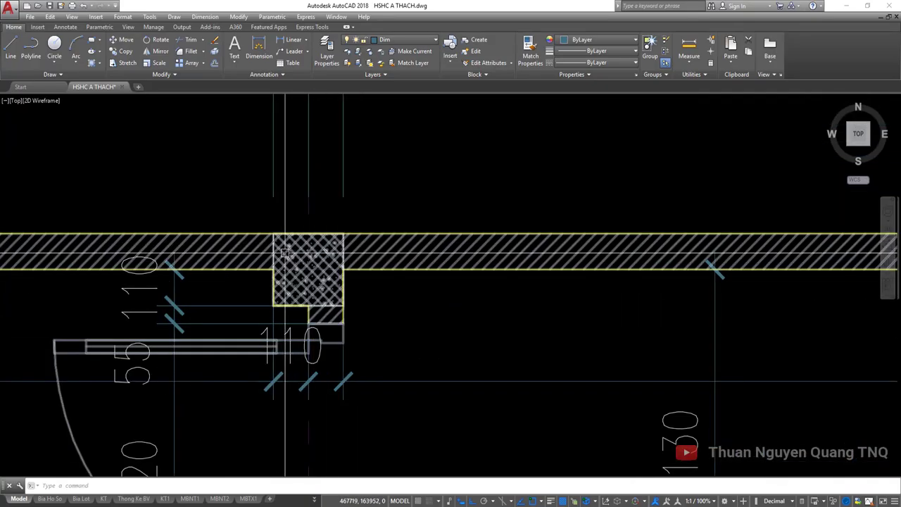
scroll(309, 249, "up", 5)
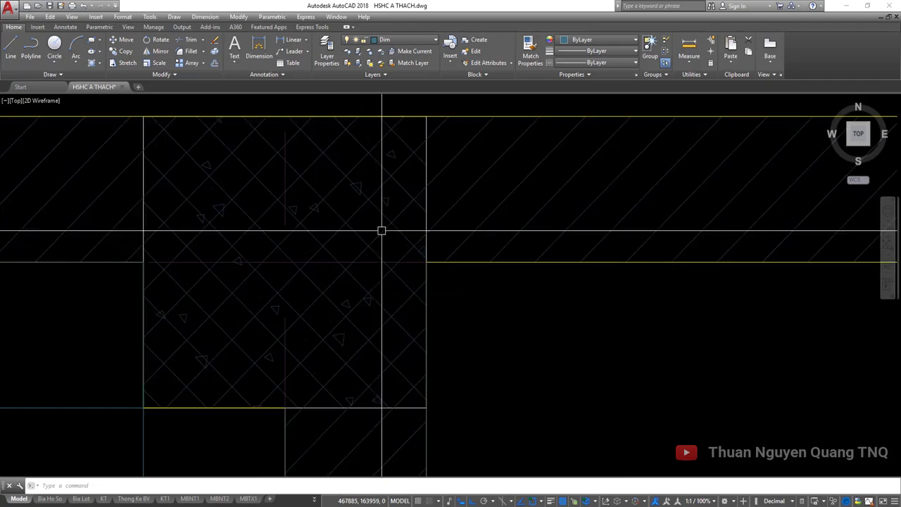
scroll(324, 264, "down", 5)
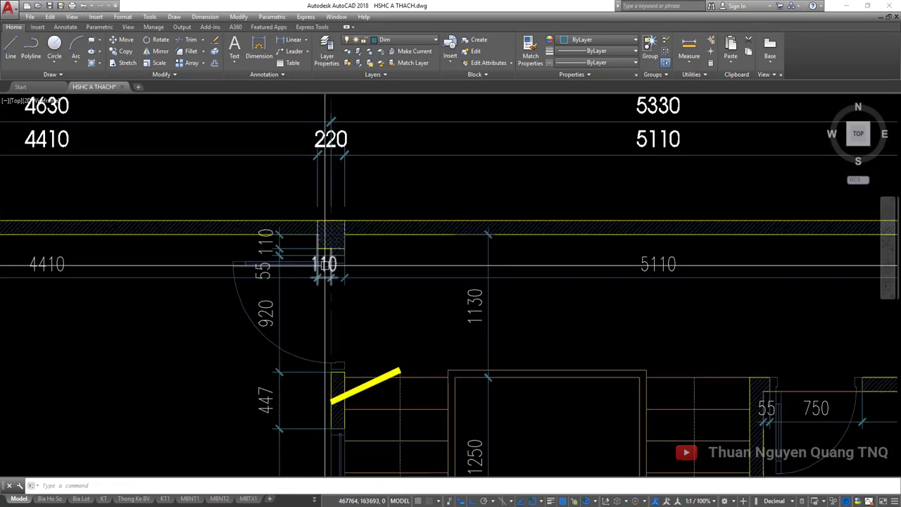
scroll(324, 264, "down", 5)
mouse_move(324, 264)
middle_mouse_down()
mouse_move(392, 299)
mouse_move(523, 228)
middle_mouse_up()
scroll(392, 299, "down", 2)
- Pan and zoom over to the next floor-plan sheet
scroll(235, 262, "up", 2)
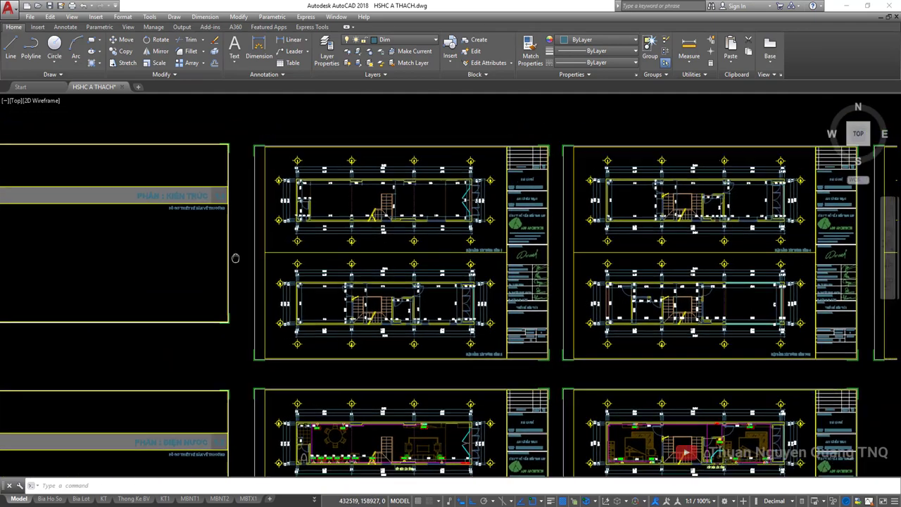
scroll(328, 226, "up", 2)
scroll(408, 236, "up", 4)
scroll(409, 237, "down", 3)
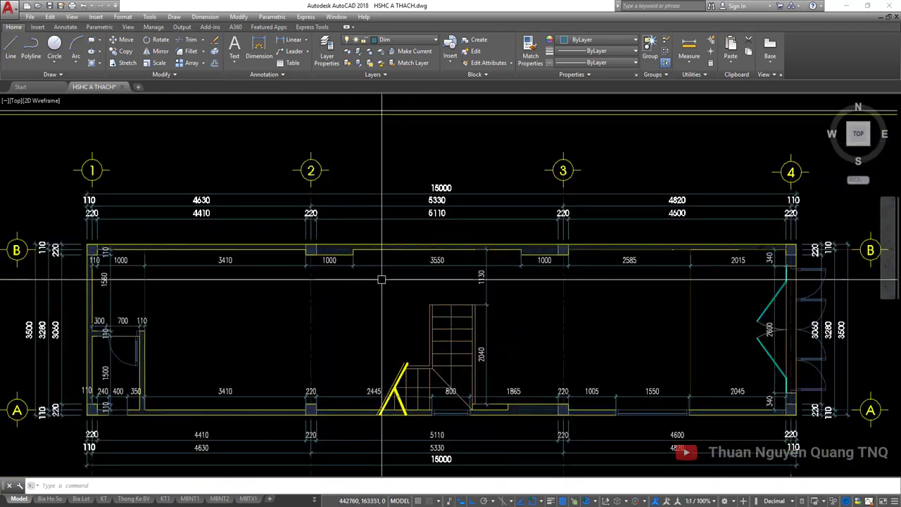
scroll(409, 236, "down", 2)
scroll(408, 237, "down", 3)
middle_click_drag(408, 239, 356, 235)
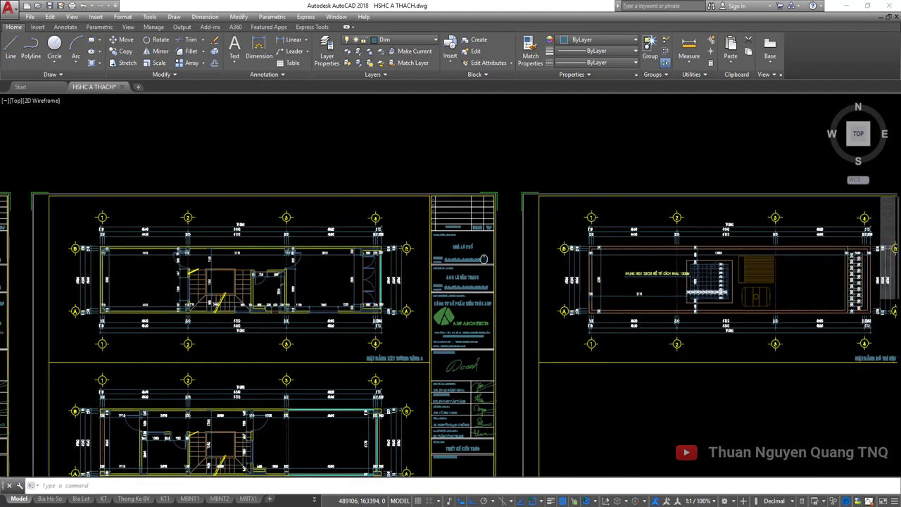
scroll(385, 422, "up", 2)
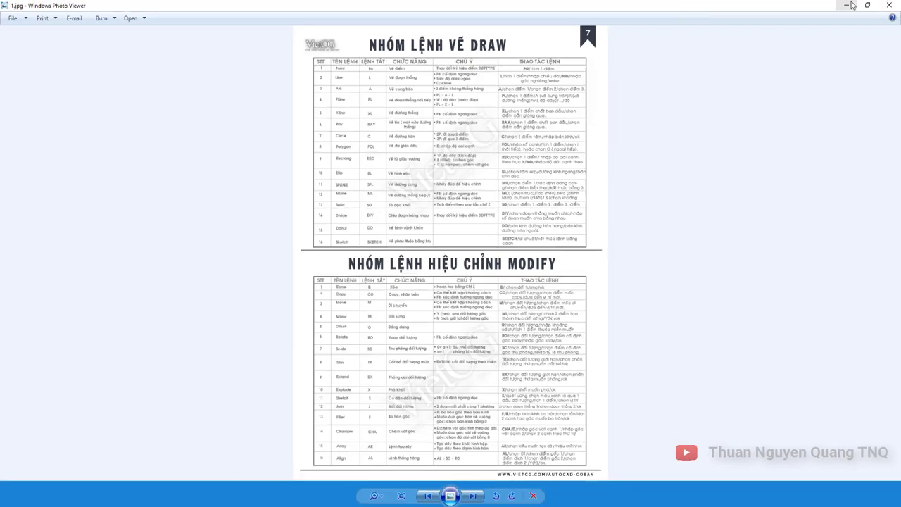
- Switch back to the AutoCAD drawing and zoom into the floor-plan sheets
key("alt+Tab")
scroll(442, 211, "down", 2)
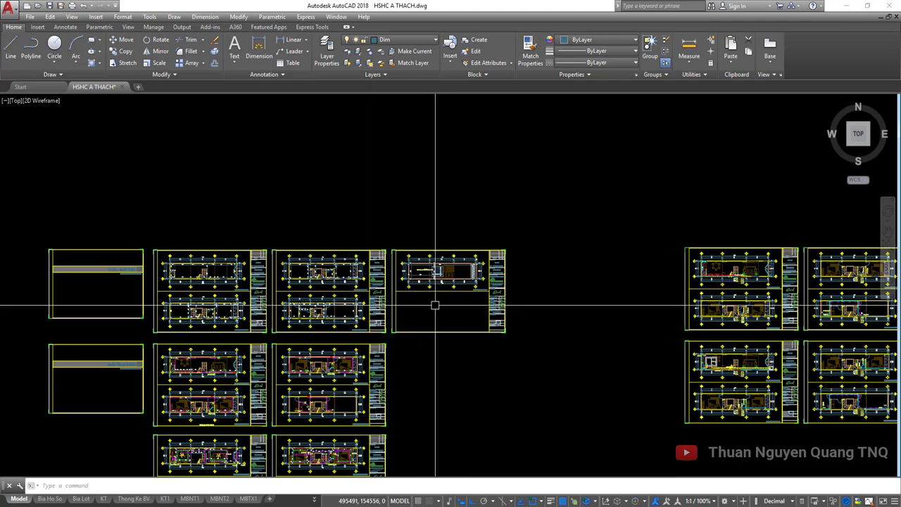
scroll(432, 302, "up", 5)
scroll(434, 282, "down", 3)
scroll(225, 243, "up", 4)
scroll(426, 222, "up", 4)
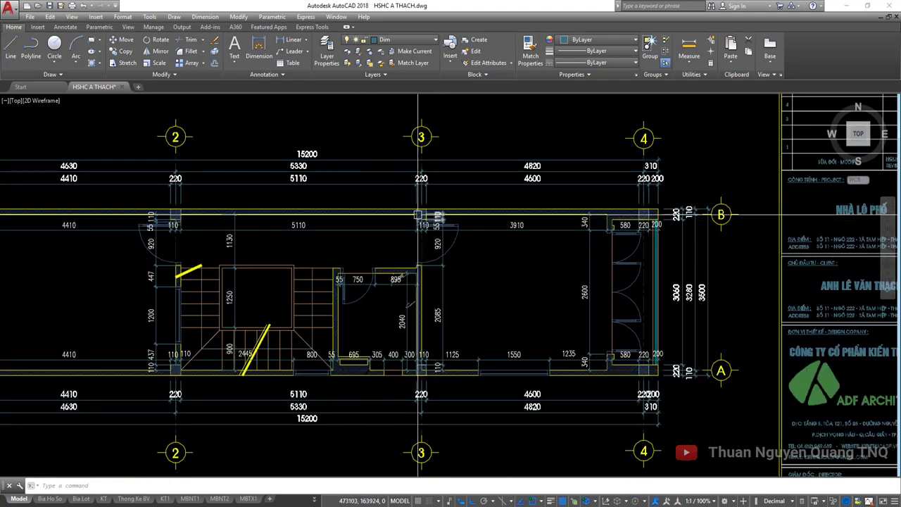
scroll(426, 222, "down", 4)
- Copy the whole floor plan into empty space beside the sheets
key("space")
left_click(373, 217)
scroll(373, 217, "down", 3)
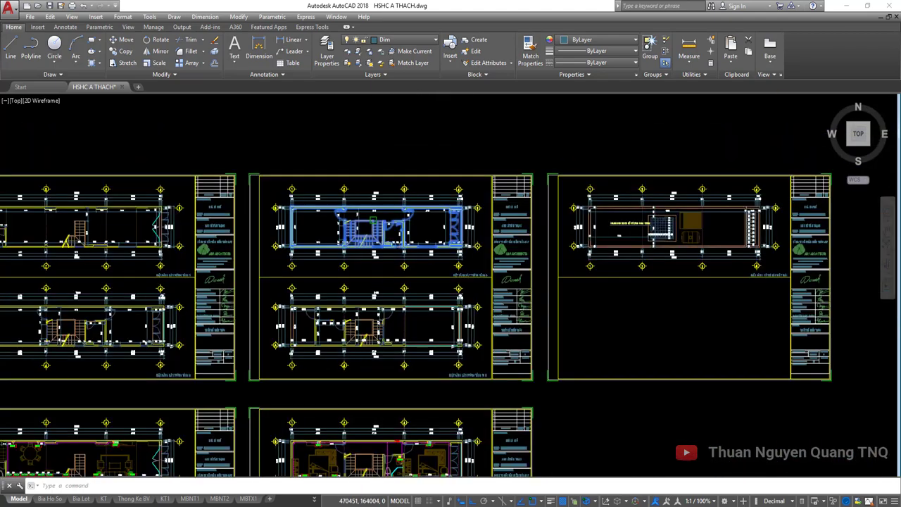
middle_click_drag(358, 99, 359, 190)
left_click(365, 182)
key("Escape")
- Delete the wall hatch and the corner column hatches, including the top-right one
scroll(366, 181, "up", 4)
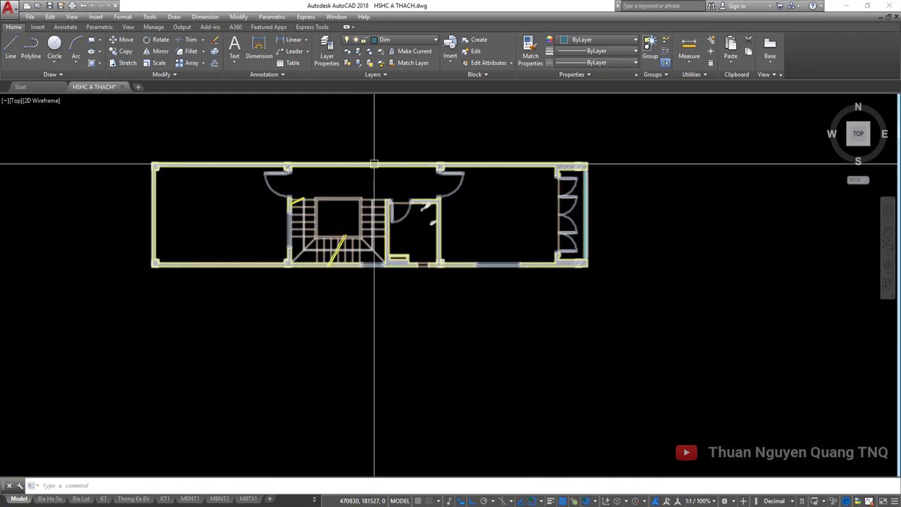
scroll(297, 158, "up", 3)
scroll(269, 176, "up", 4)
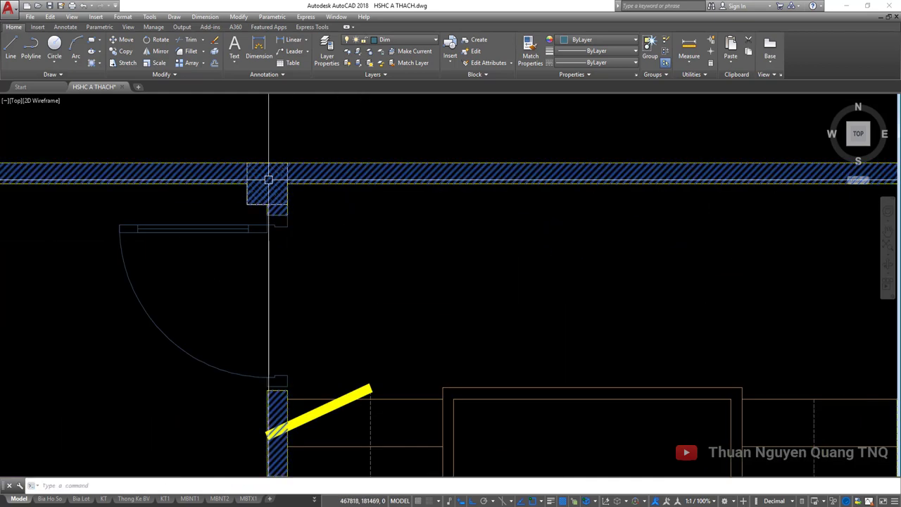
left_click(269, 176)
key("Delete")
scroll(271, 180, "down", 4)
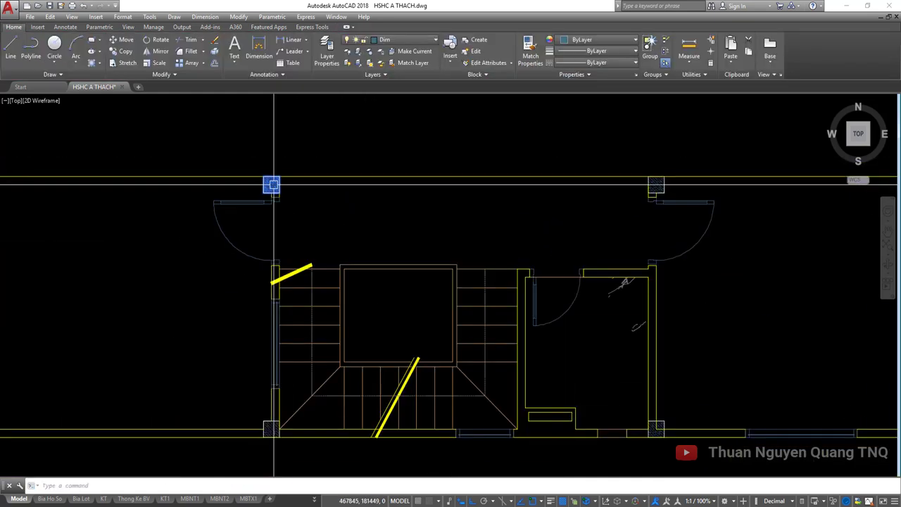
left_click(654, 184)
key("Delete")
middle_click_drag(689, 204, 425, 204)
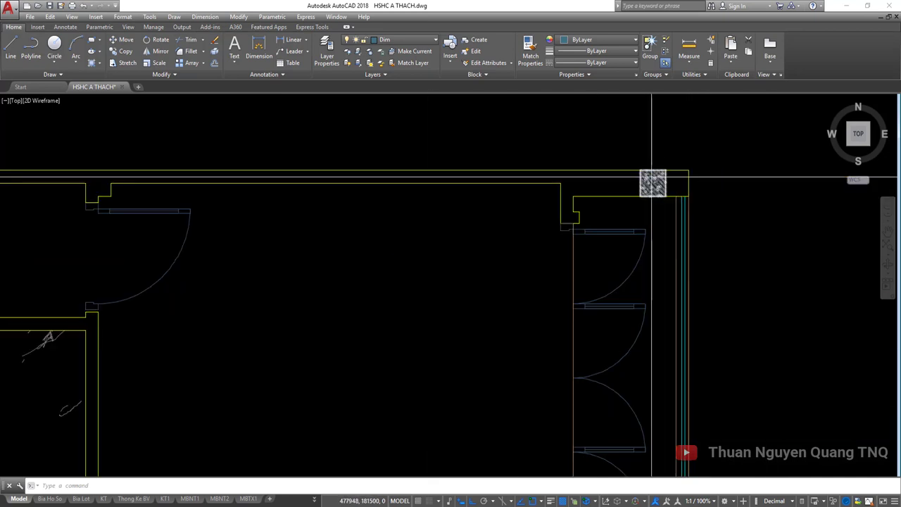
left_click(652, 179)
key("Delete")
- Delete another wall hatch and a further wall column hatch
scroll(608, 176, "down", 5)
scroll(617, 340, "up", 6)
scroll(605, 271, "down", 5)
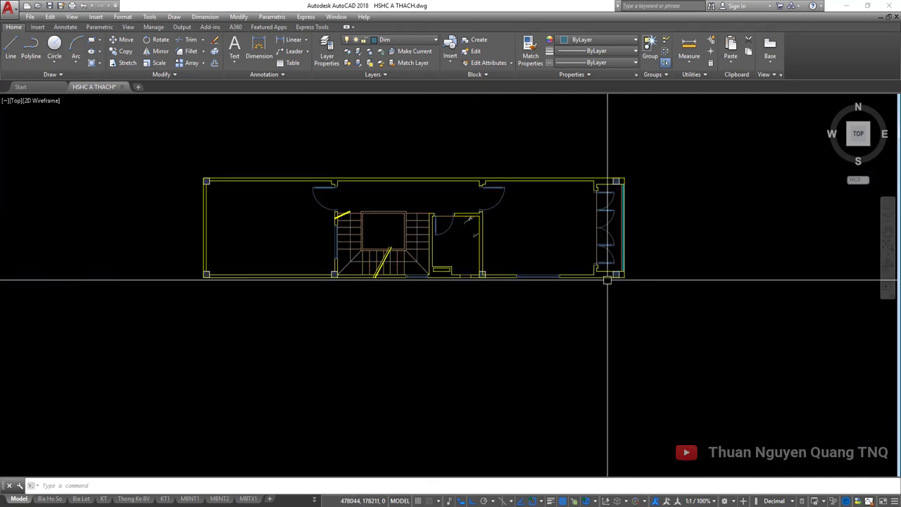
scroll(345, 272, "up", 6)
key("Delete")
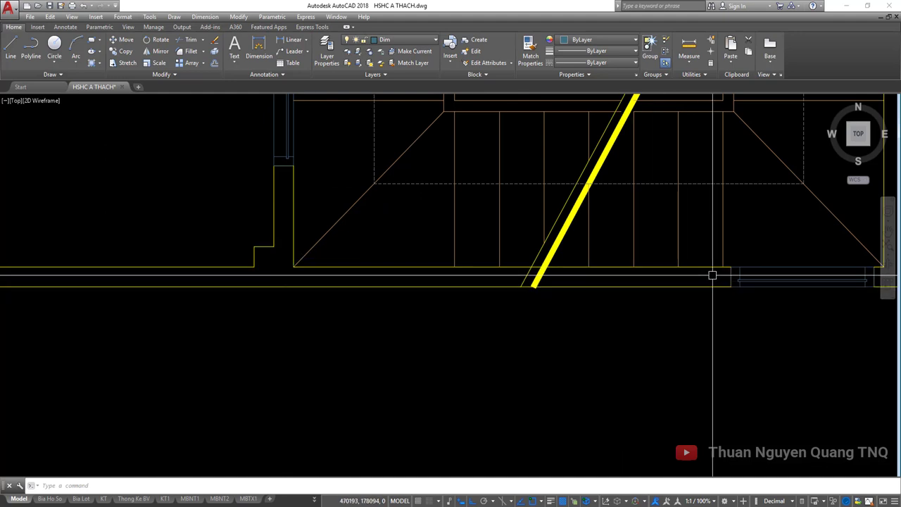
scroll(492, 274, "down", 5)
scroll(494, 282, "up", 6)
scroll(494, 280, "down", 5)
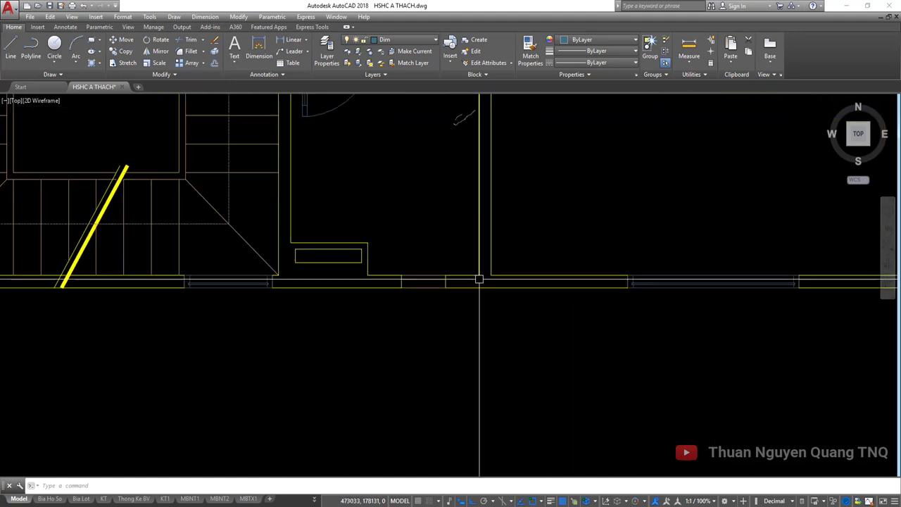
scroll(689, 278, "up", 6)
left_click(690, 277)
key("Delete")
scroll(354, 278, "down", 5)
scroll(353, 278, "up", 6)
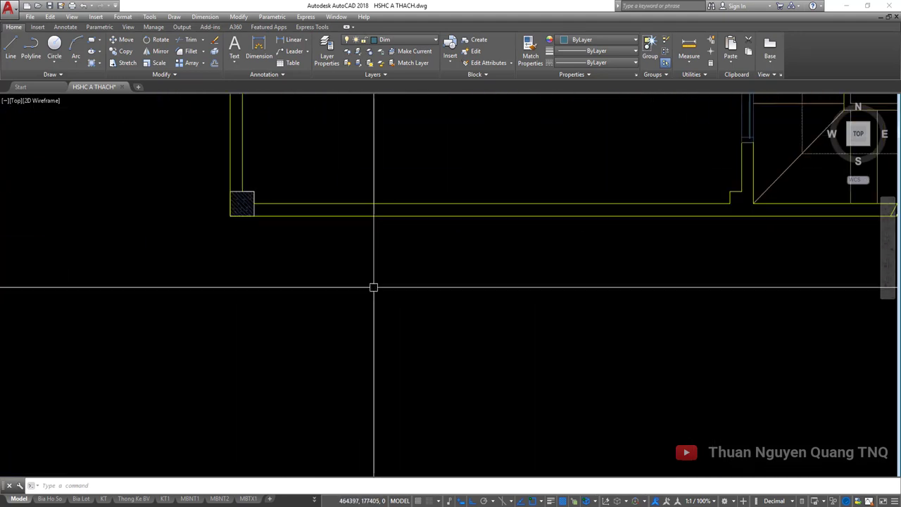
- Remove the hatches from the top-left column and one more corner column
middle_click_drag(291, 177, 307, 378)
scroll(307, 378, "down", 5)
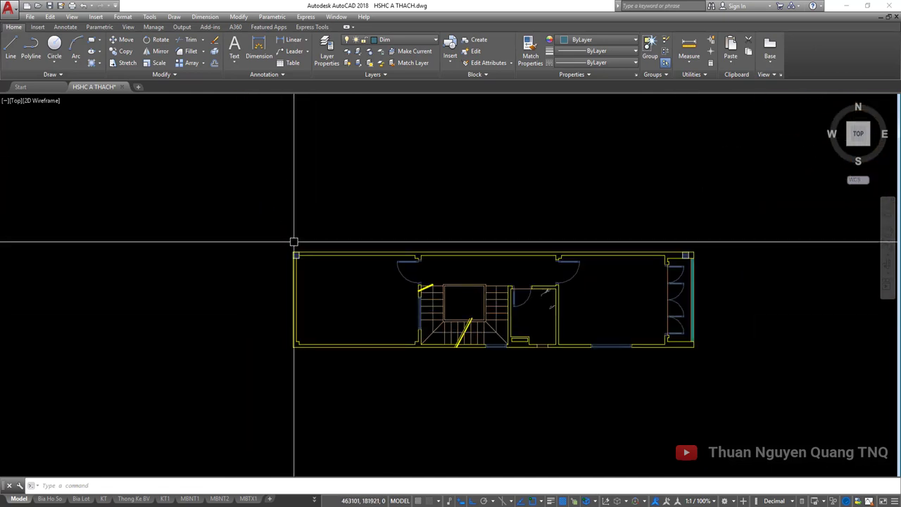
scroll(293, 298, "up", 6)
left_click(291, 293)
key("Delete")
scroll(339, 309, "down", 4)
scroll(338, 309, "down", 2)
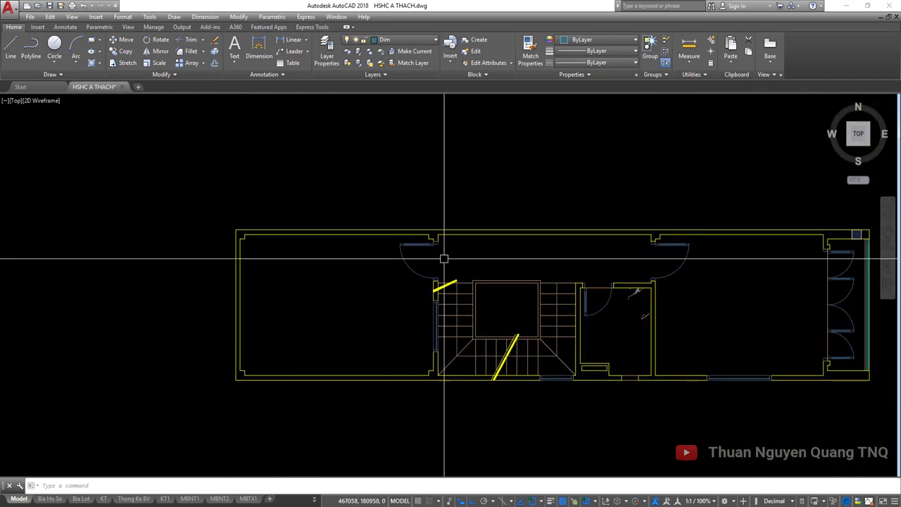
scroll(354, 268, "up", 2)
scroll(734, 230, "up", 6)
left_click(680, 233)
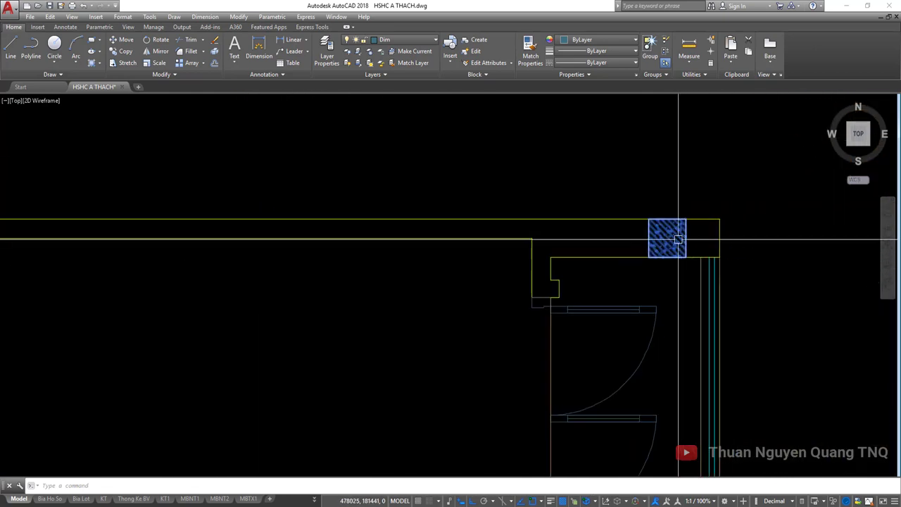
key("Delete")
- Pan so the whole floor plan is in view
scroll(681, 243, "down", 6)
middle_click_drag(362, 255, 423, 255)
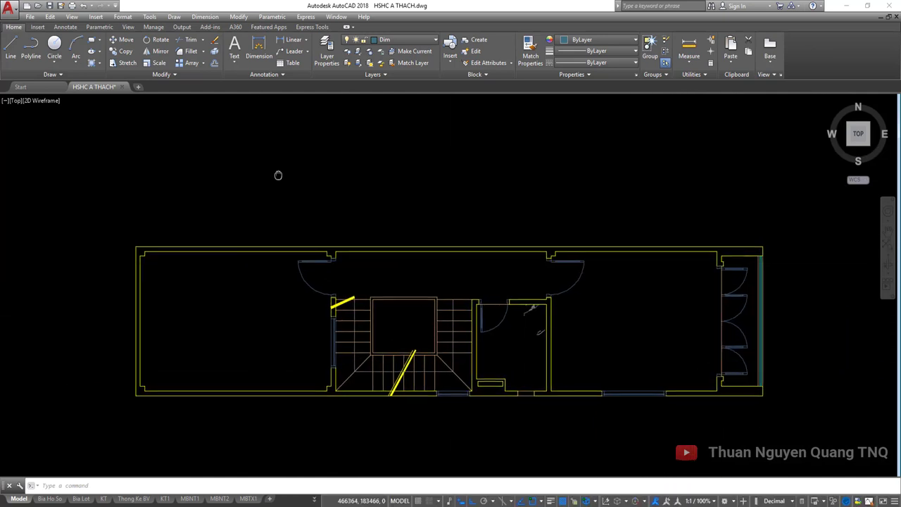
middle_click_drag(277, 175, 271, 205)
key("Return")
scroll(331, 282, "up", 5)
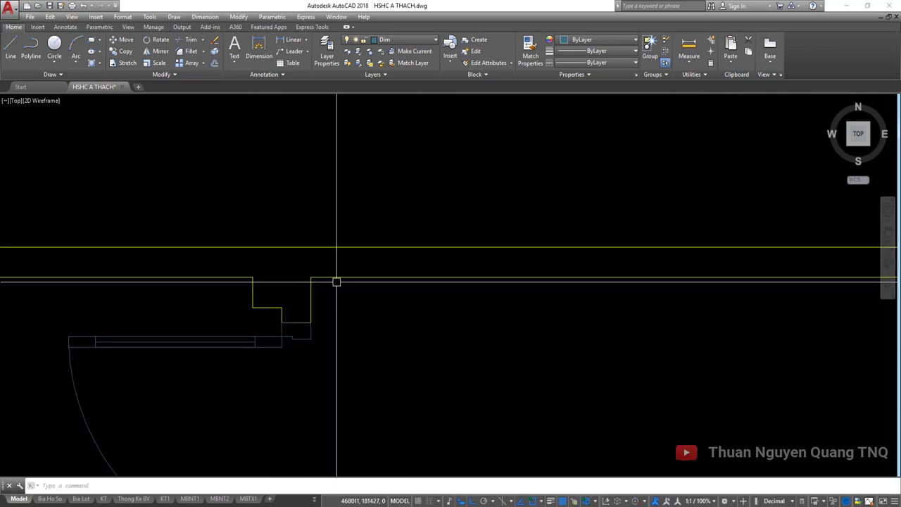
- Draw a 220 × 220 rectangle at the wall jog and check it in Properties
key("Return")
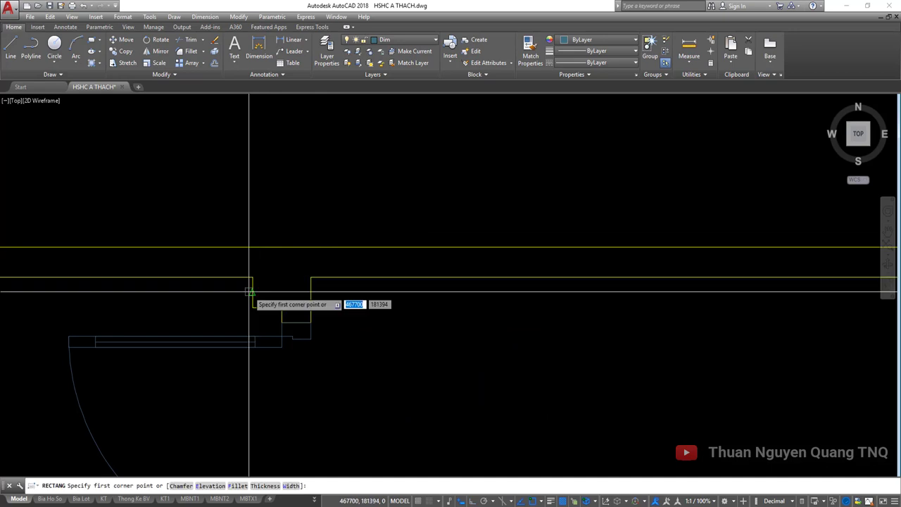
left_click(252, 306)
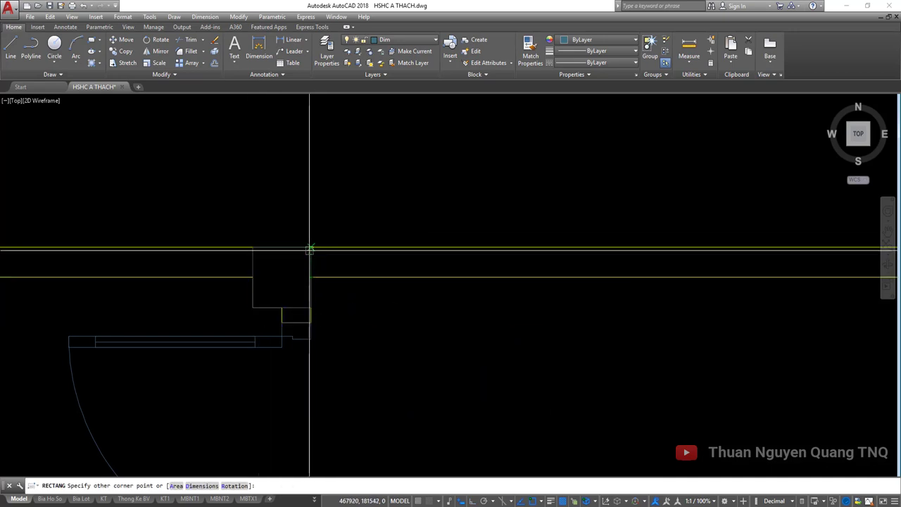
left_click(311, 248)
left_click(311, 259)
key("ctrl+1")
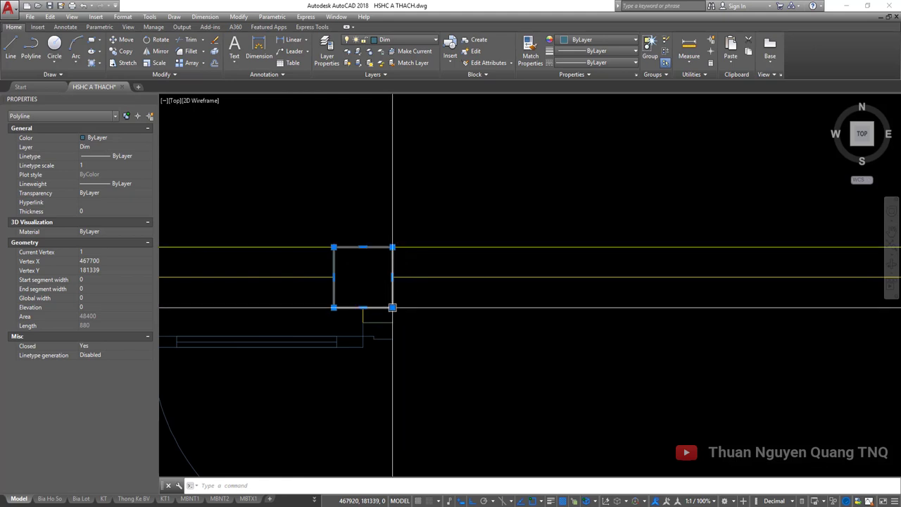
key("Escape")
left_click(392, 276)
scroll(382, 262, "down", 5)
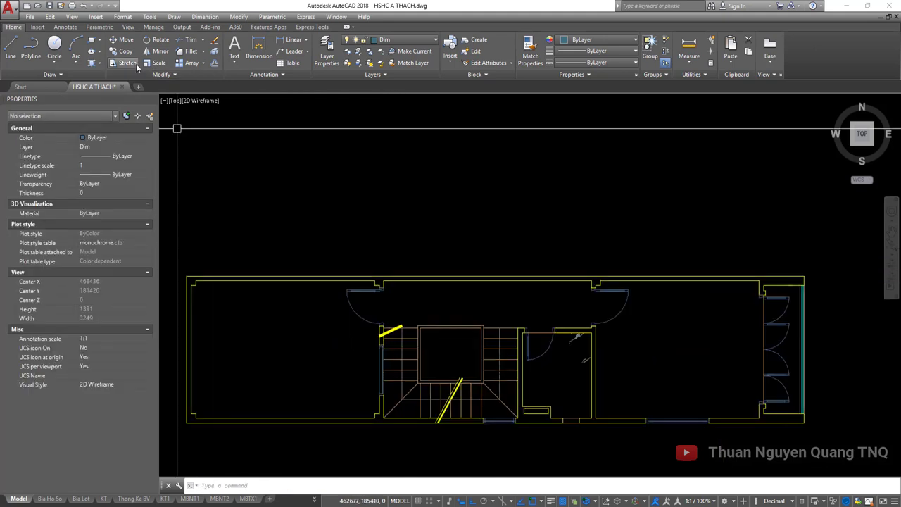
key("ctrl+1")
- Draw a second 220 × 220 square in empty space above the plan
middle_click_drag(328, 176, 328, 215)
type("rec")
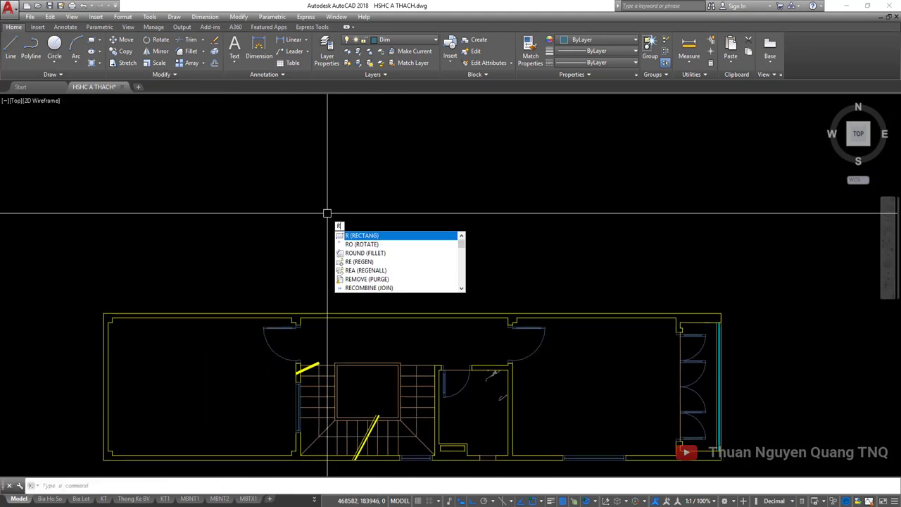
key("Return")
left_click(298, 174)
type("220")
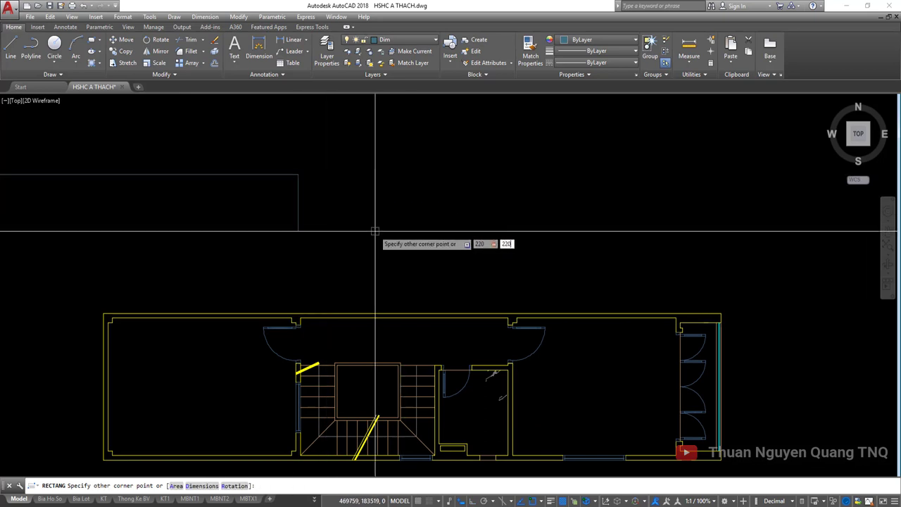
key("Return")
scroll(301, 169, "up", 5)
middle_click_drag(301, 168, 297, 211)
type("sc")
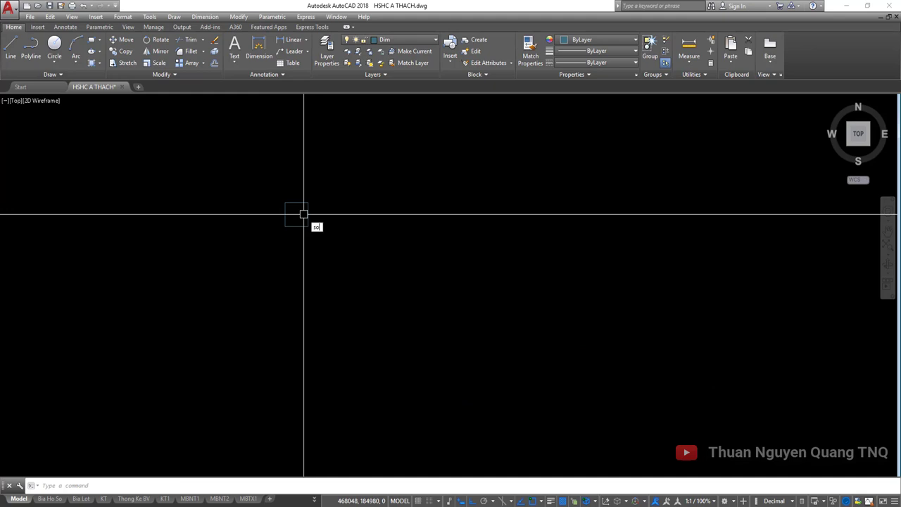
- Solid-fill the small square via corners top-left, top-right, bottom-right, bottom-left, giving a bow-tie
key("Return")
scroll(301, 211, "down", 3)
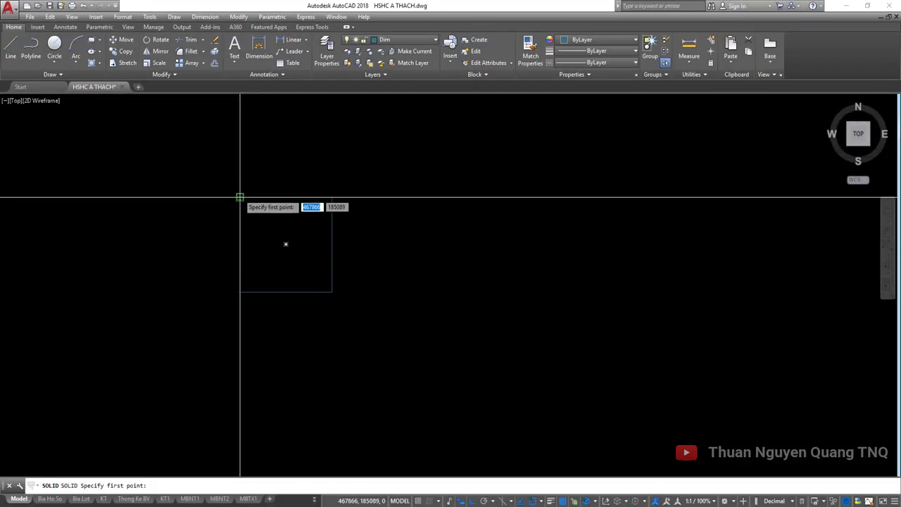
left_click(240, 197)
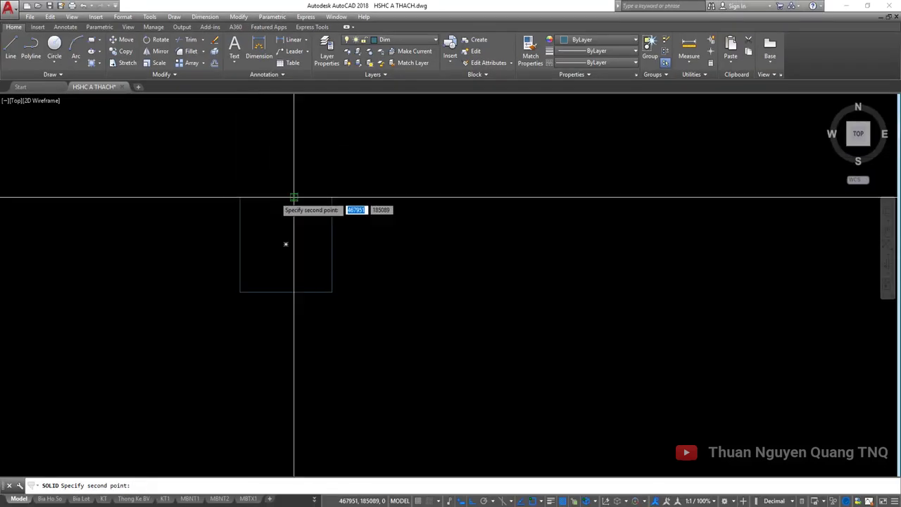
left_click(331, 197)
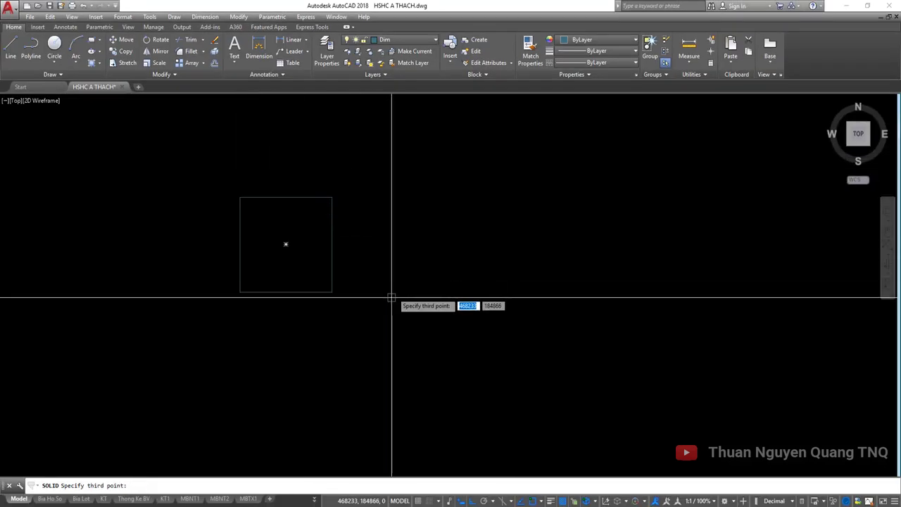
left_click(332, 291)
left_click(241, 292)
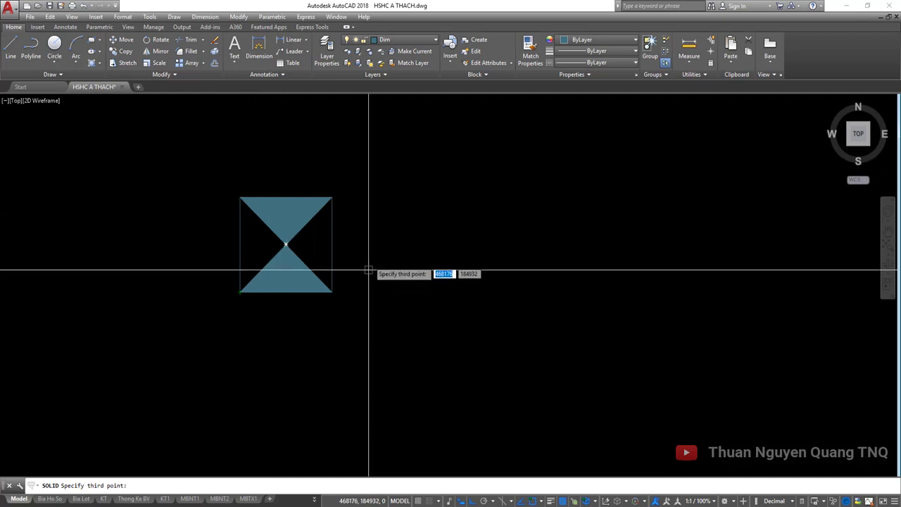
key("Return")
scroll(287, 237, "up", 2)
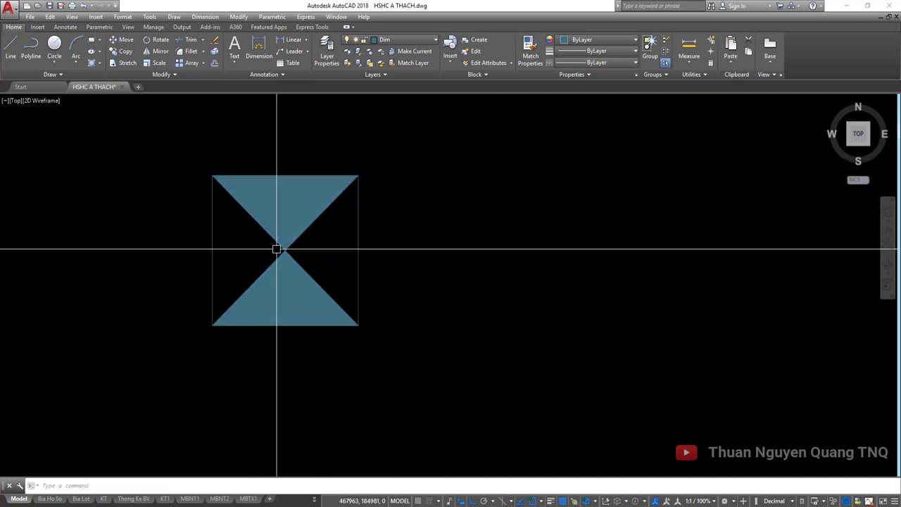
scroll(281, 251, "down", 2)
left_click(362, 251)
- Window-select the bow-tie fill and delete it
left_click(309, 251)
scroll(291, 251, "down", 2)
scroll(293, 261, "up", 3)
scroll(296, 271, "down", 3)
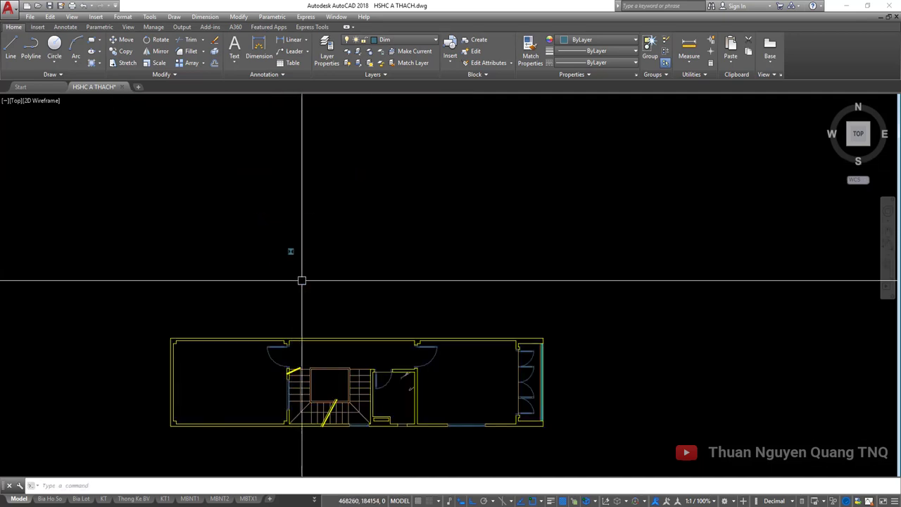
scroll(289, 277, "up", 2)
scroll(299, 281, "up", 2)
scroll(294, 120, "up", 2)
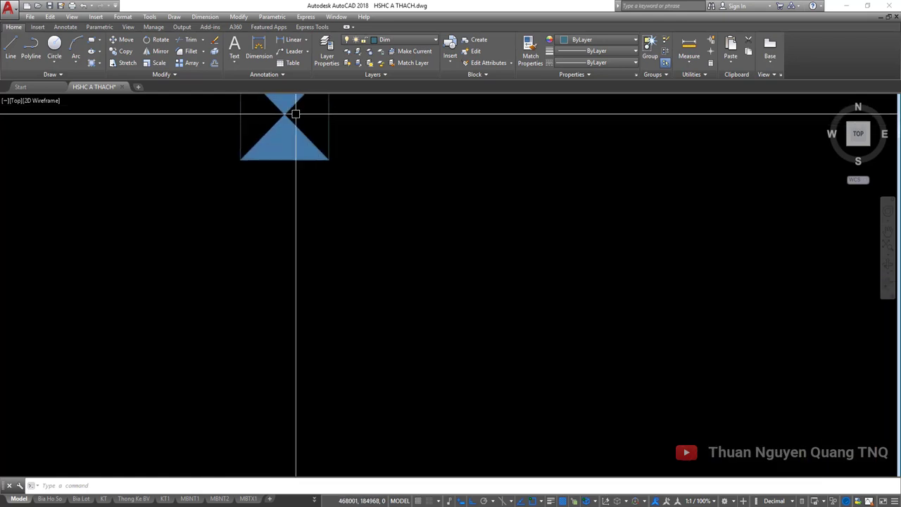
middle_click_drag(294, 110, 302, 231)
left_click(302, 231)
left_click(291, 250)
key("Delete")
- Re-run SO with corners in Z order: top-left, top-right, bottom-left, bottom-right
type("so")
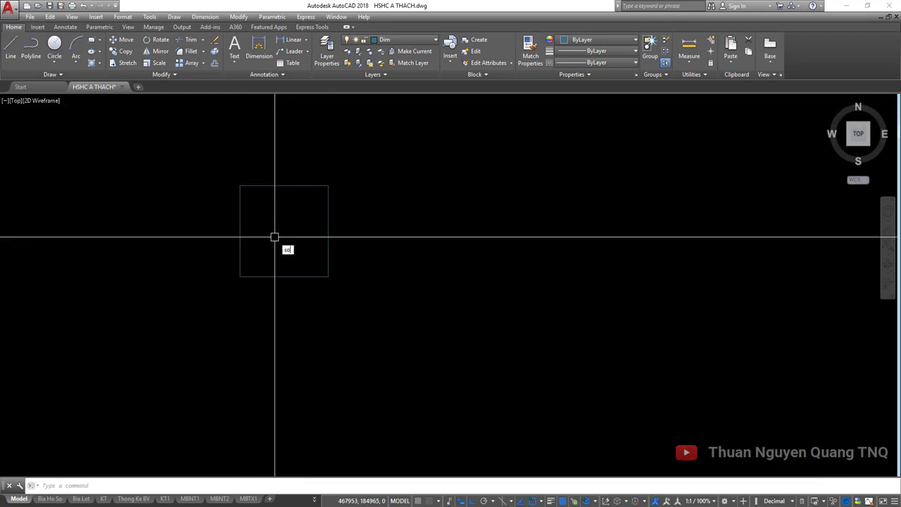
key("Return")
left_click(284, 231)
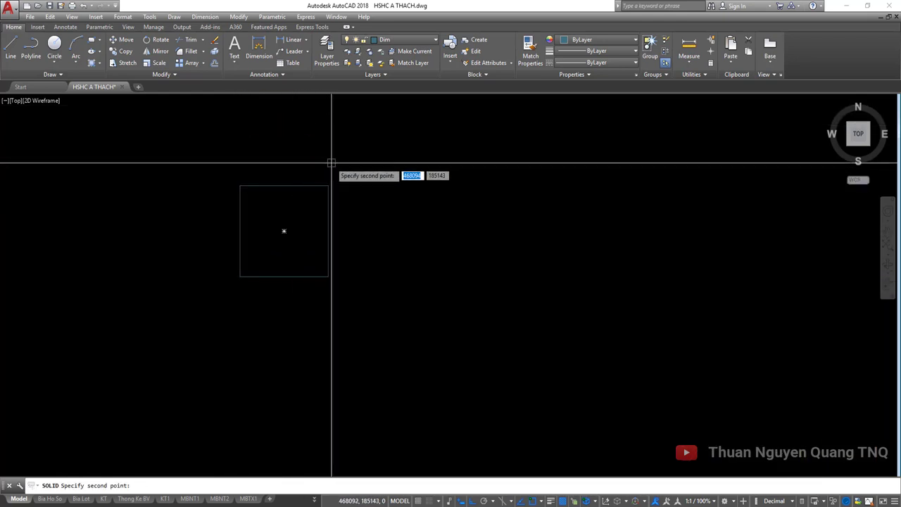
left_click(328, 186)
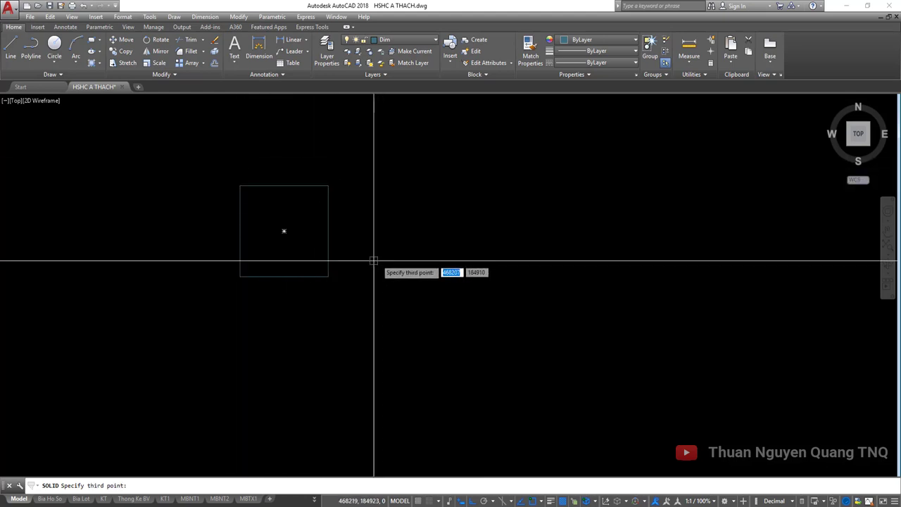
left_click(240, 276)
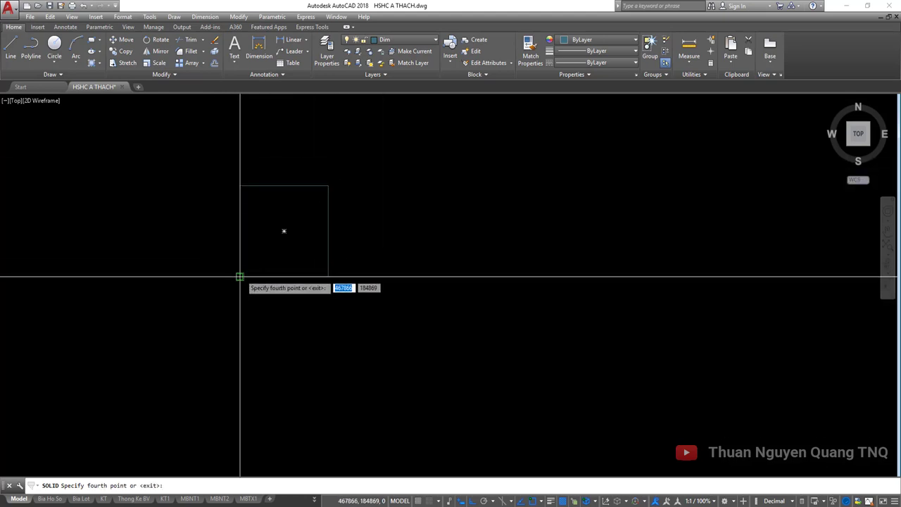
left_click(328, 276)
key("Return")
scroll(292, 232, "down", 1)
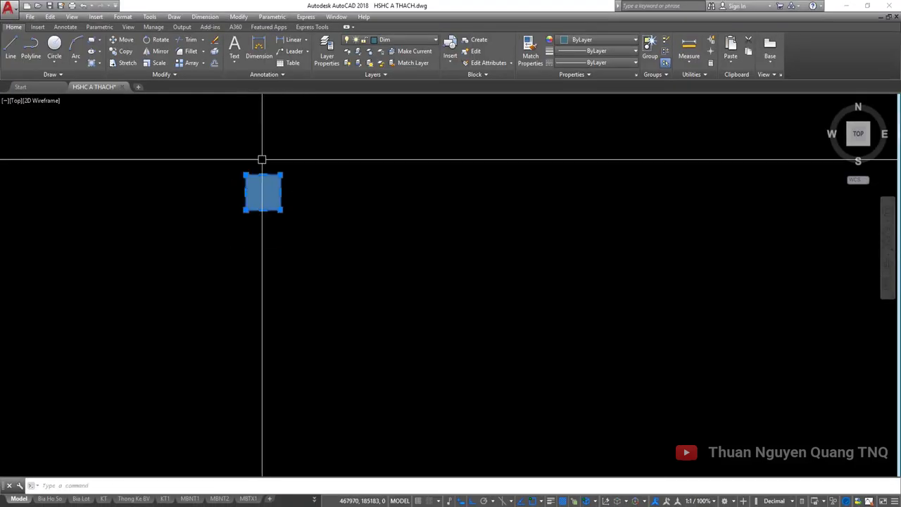
- Move the solid-filled square onto the column at the upper wall jog, snapping by its corner
scroll(261, 160, "down", 3)
scroll(235, 134, "up", 4)
key("m")
key("space")
left_click(300, 169)
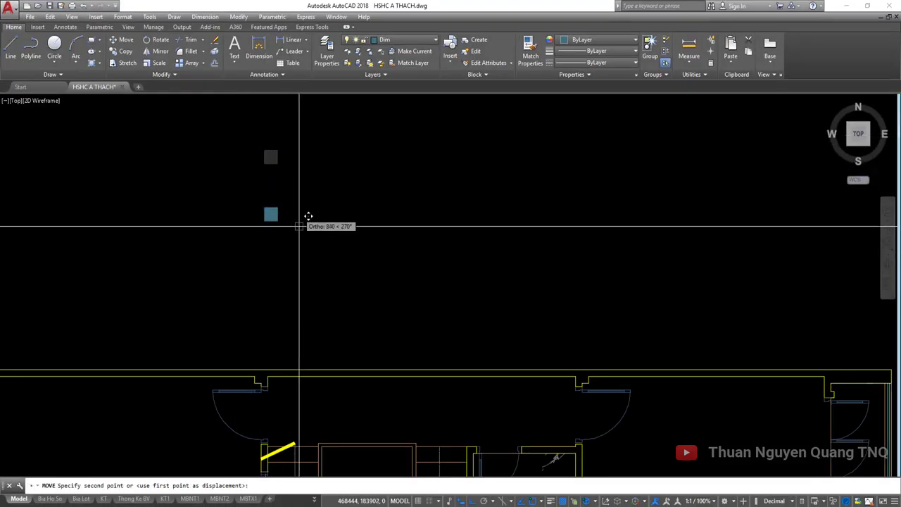
left_click(299, 308)
left_click(268, 288)
left_click(269, 322)
scroll(268, 317, "up", 4)
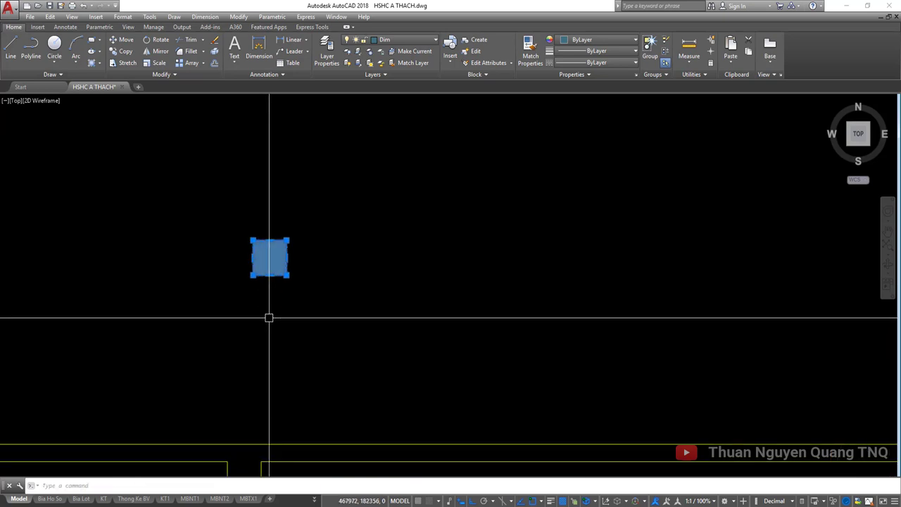
middle_click_drag(269, 317, 280, 251)
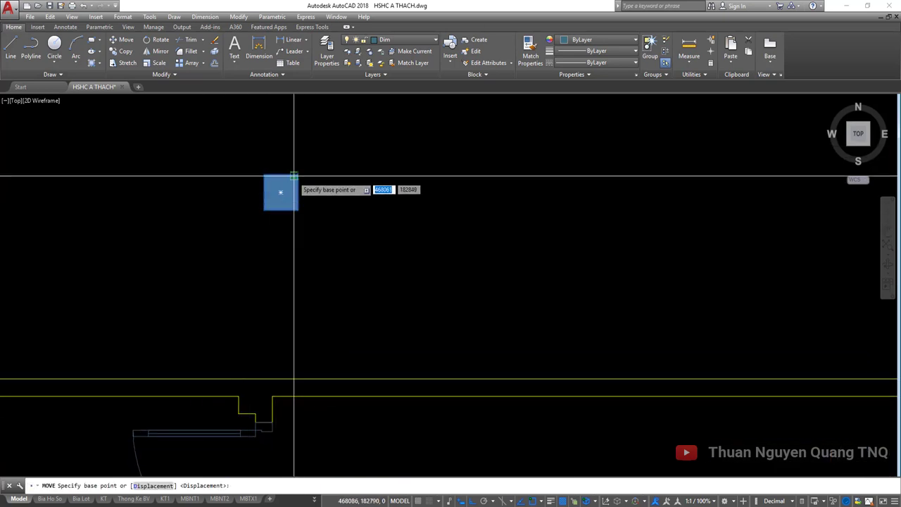
left_click(265, 209)
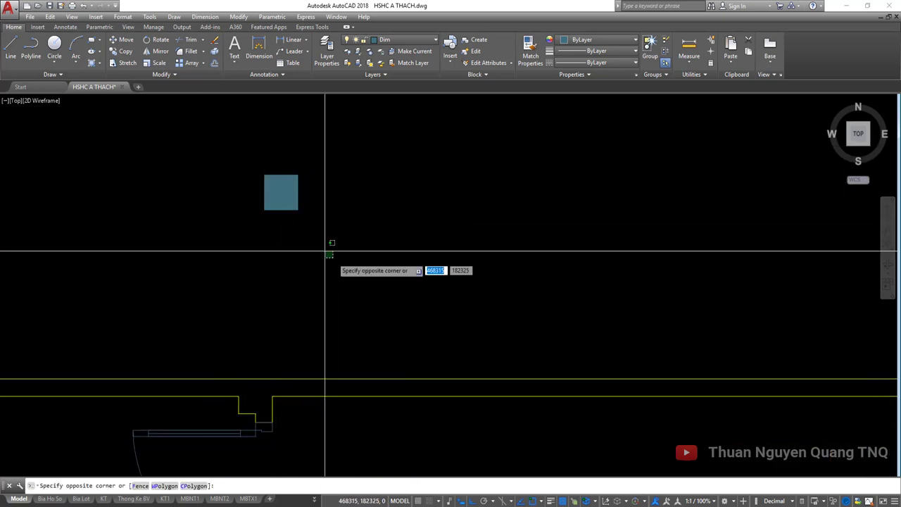
left_click(243, 421)
- Copy the filled square onto the next column along the top wall
scroll(292, 342, "down", 3)
scroll(291, 291, "up", 3)
scroll(296, 305, "up", 4)
left_click(247, 305)
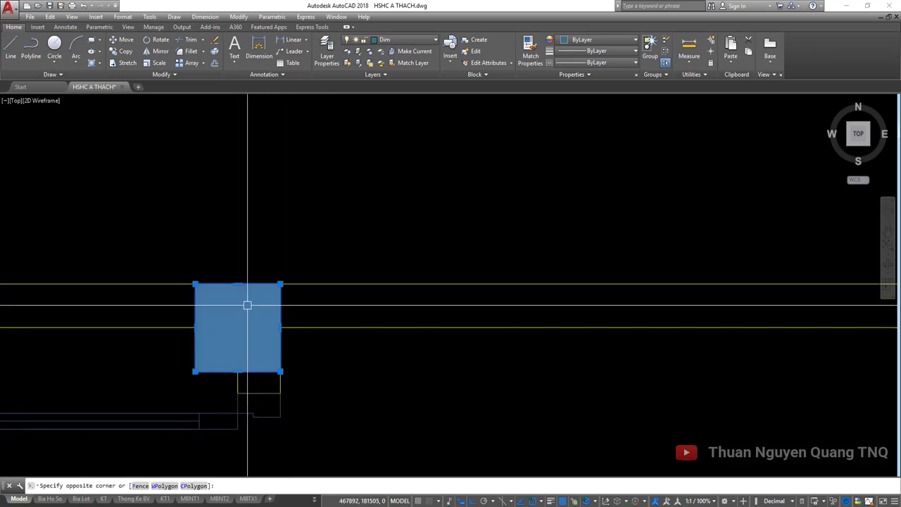
type("co")
key("space")
left_click(280, 371)
scroll(204, 243, "down", 4)
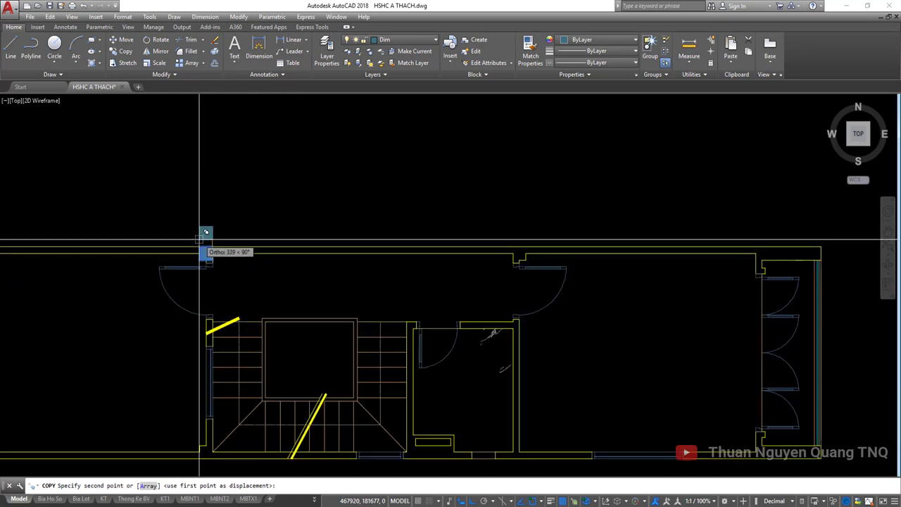
scroll(533, 235, "up", 4)
scroll(422, 278, "up", 1)
left_click(434, 278)
scroll(457, 267, "down", 4)
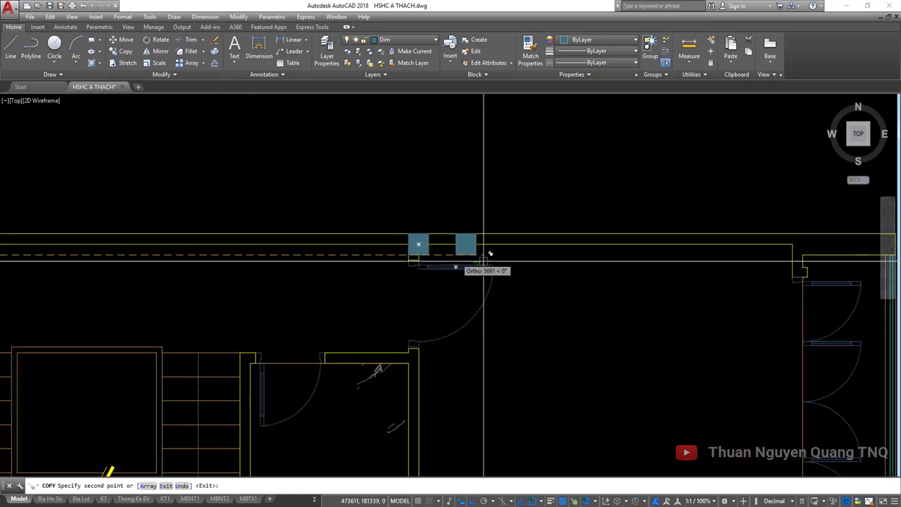
middle_click_drag(483, 252, 412, 242)
scroll(553, 257, "up", 5)
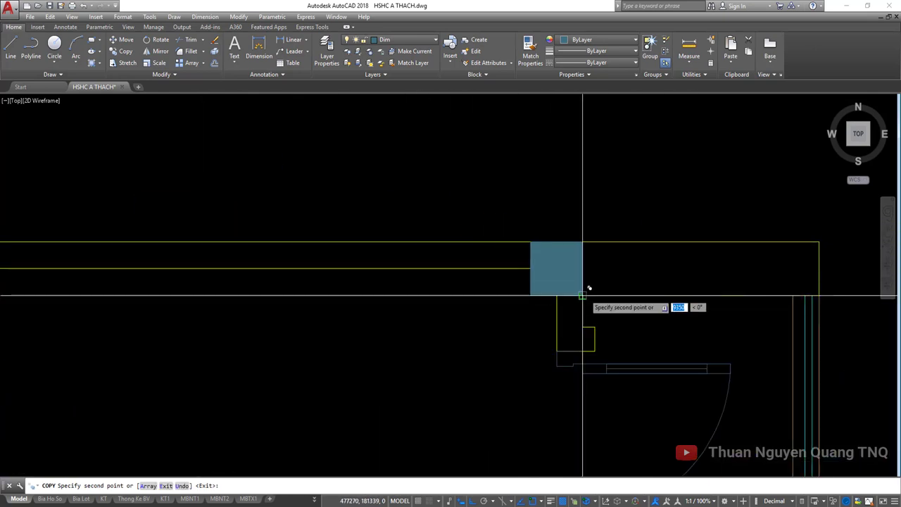
key("Escape")
- Copy the filled column onto the wall-corner column at the top-left of the plan
scroll(257, 249, "down", 5)
scroll(137, 248, "up", 5)
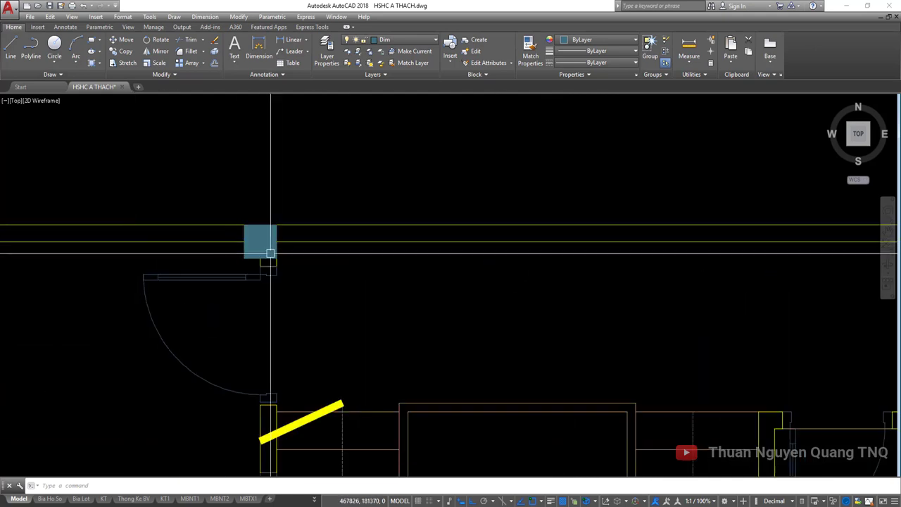
left_click(277, 225)
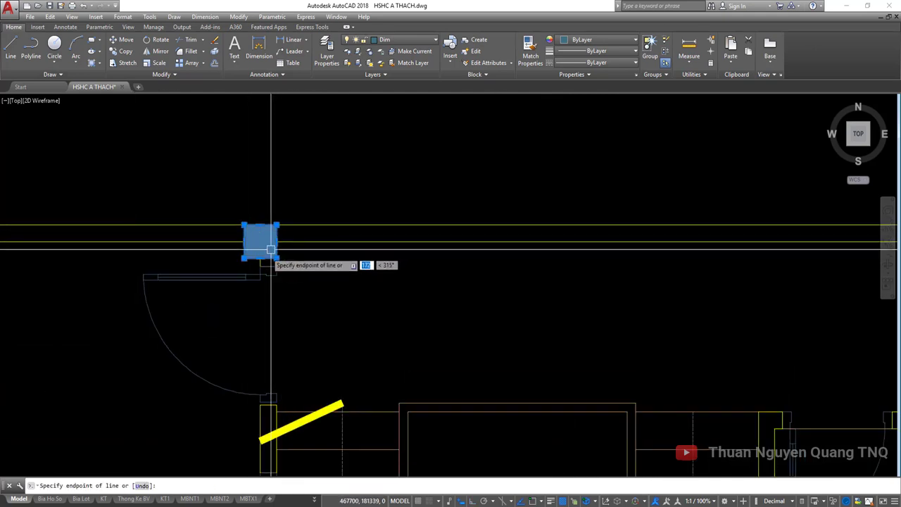
key("Escape")
scroll(275, 243, "up", 5)
type("co")
key("Return")
left_click(135, 259)
scroll(312, 251, "down", 3)
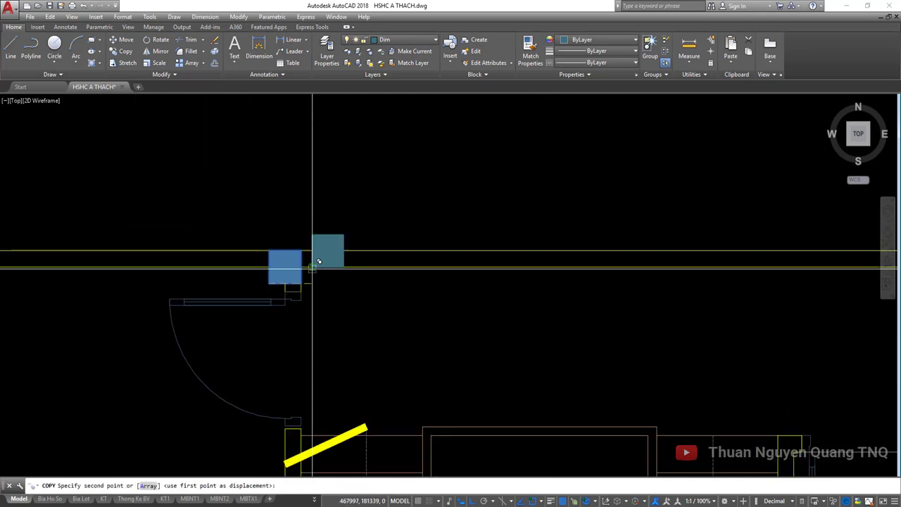
scroll(44, 261, "down", 2)
scroll(29, 268, "up", 5)
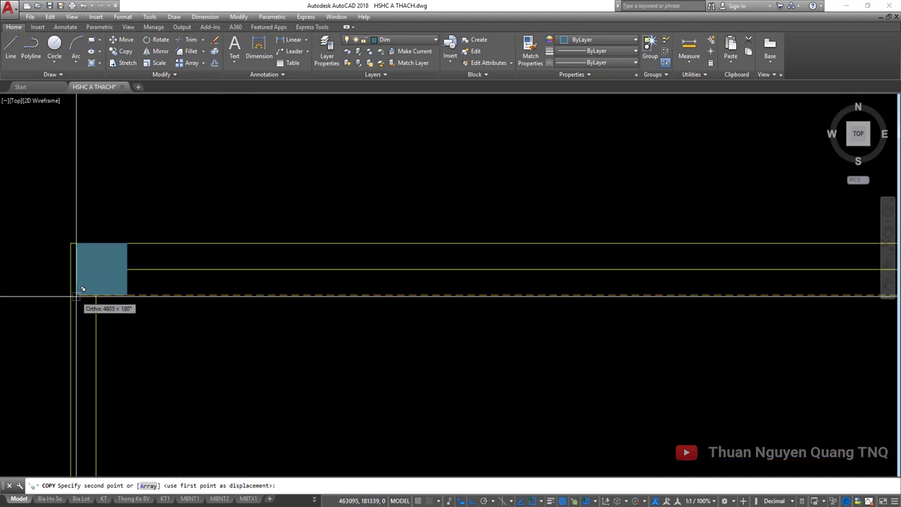
left_click(71, 294)
key("Escape")
- Select the three filled columns along the upper wall
scroll(117, 260, "down", 3)
scroll(106, 261, "up", 3)
left_click(43, 255)
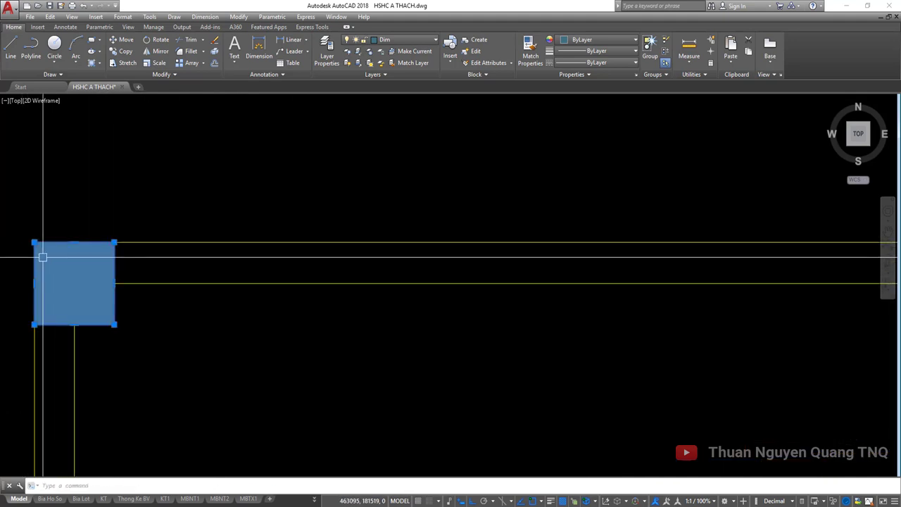
scroll(42, 255, "down", 3)
scroll(442, 261, "up", 3)
scroll(415, 251, "up", 2)
left_click(416, 252)
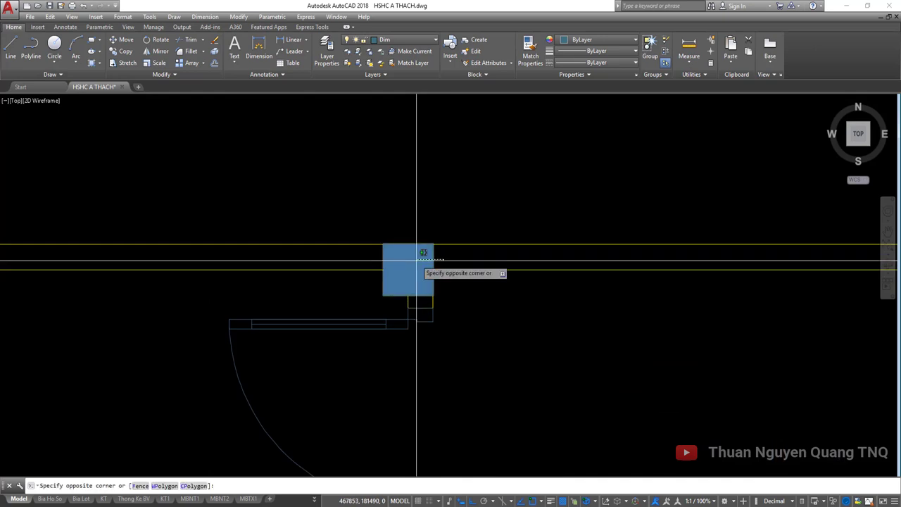
scroll(528, 267, "down", 3)
left_click(528, 267)
middle_click_drag(827, 255, 526, 243)
scroll(550, 242, "up", 5)
left_click(573, 265)
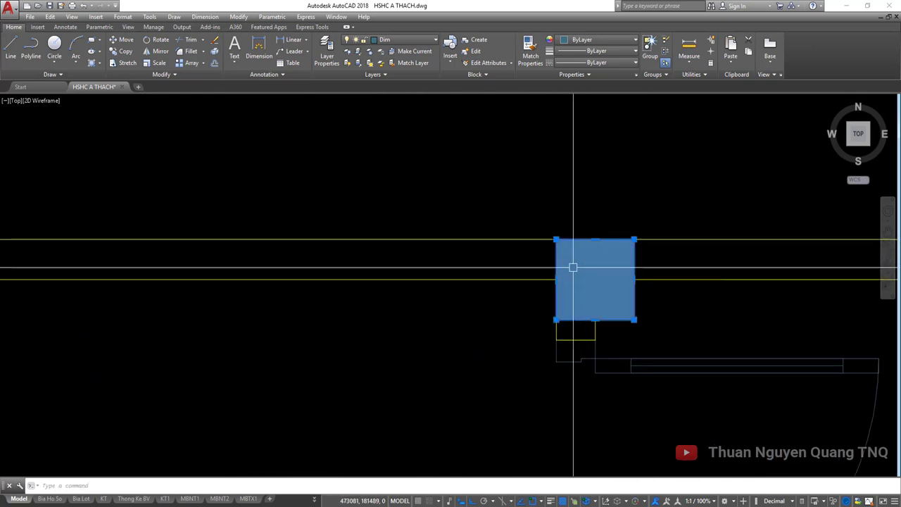
scroll(486, 246, "down", 5)
middle_click_drag(24, 326, 190, 297)
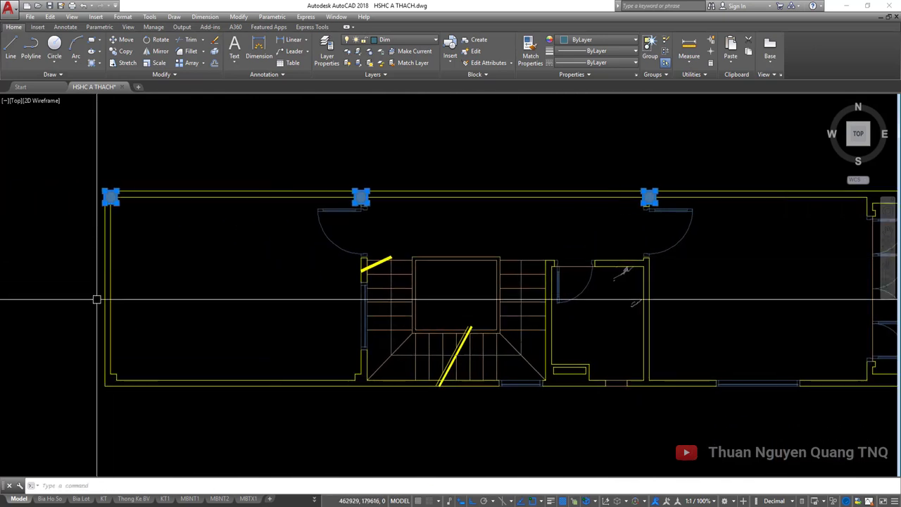
type("c")
- Copy the three upper-wall columns 4700 units down onto the lower wall
key("Return")
scroll(112, 218, "up", 5)
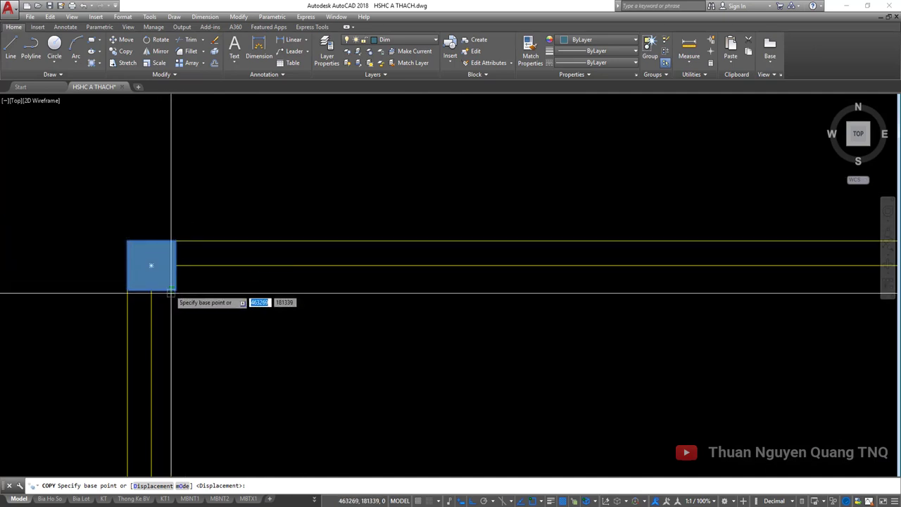
left_click(176, 289)
scroll(191, 195, "down", 5)
scroll(177, 293, "up", 3)
scroll(171, 312, "up", 2)
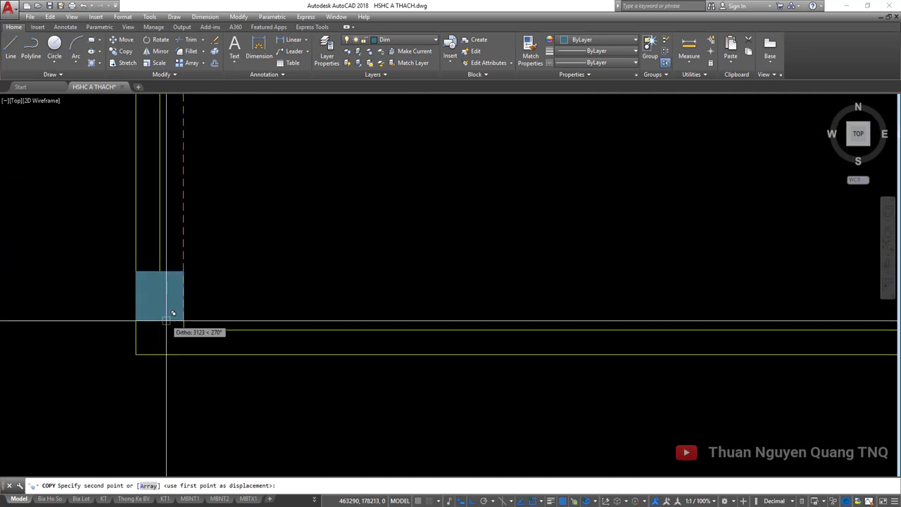
type("4700")
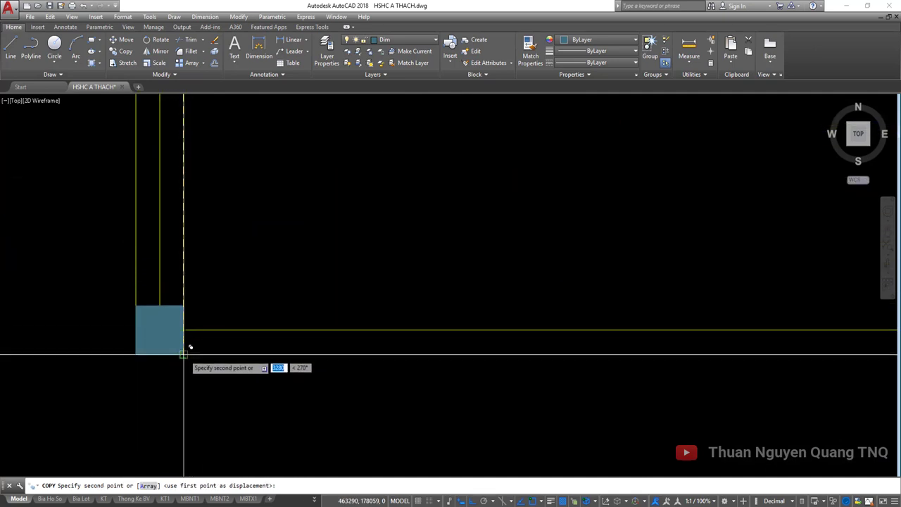
key("Return")
key("Return")
scroll(451, 282, "down", 3)
scroll(238, 261, "down", 3)
scroll(643, 255, "up", 2)
scroll(492, 183, "up", 2)
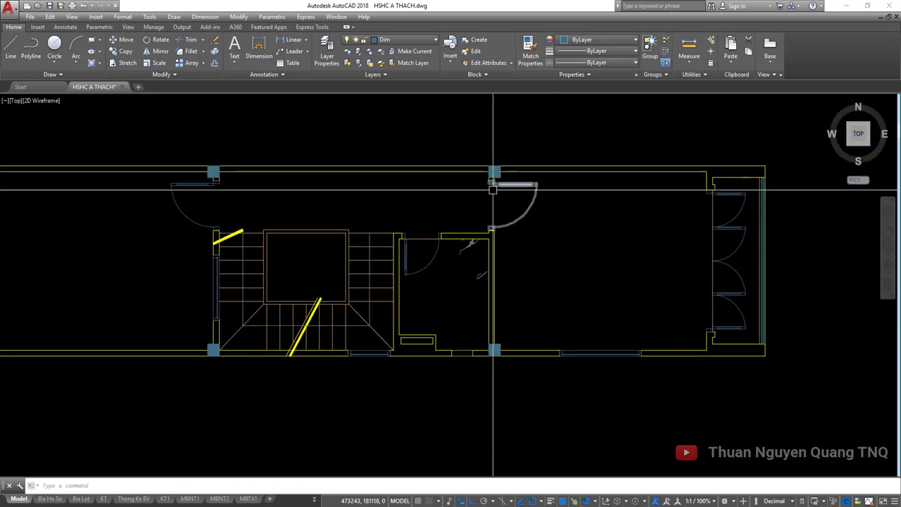
scroll(482, 344, "up", 2)
scroll(482, 344, "up", 5)
scroll(535, 352, "down", 5)
scroll(413, 312, "down", 2)
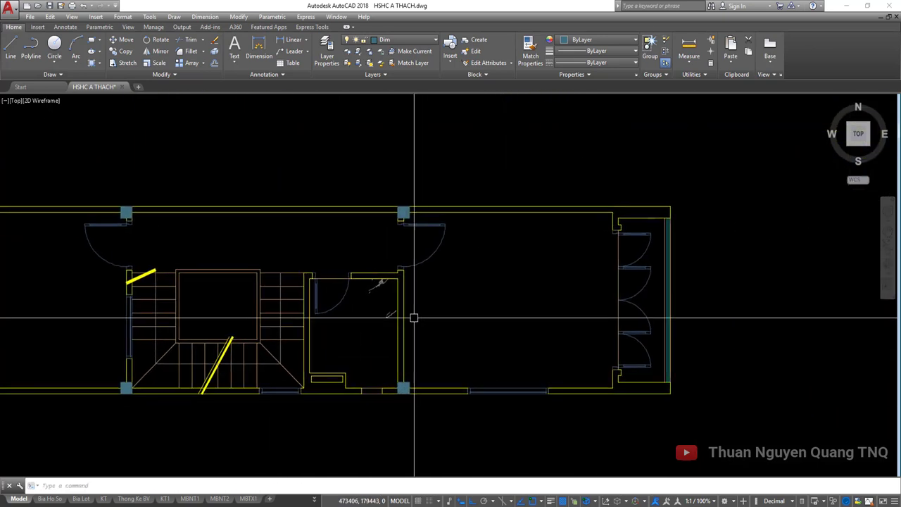
scroll(422, 229, "up", 5)
- Copy another filled column to the wall corner at the right end of the plan
left_click(421, 239)
left_click(394, 244)
scroll(449, 244, "down", 3)
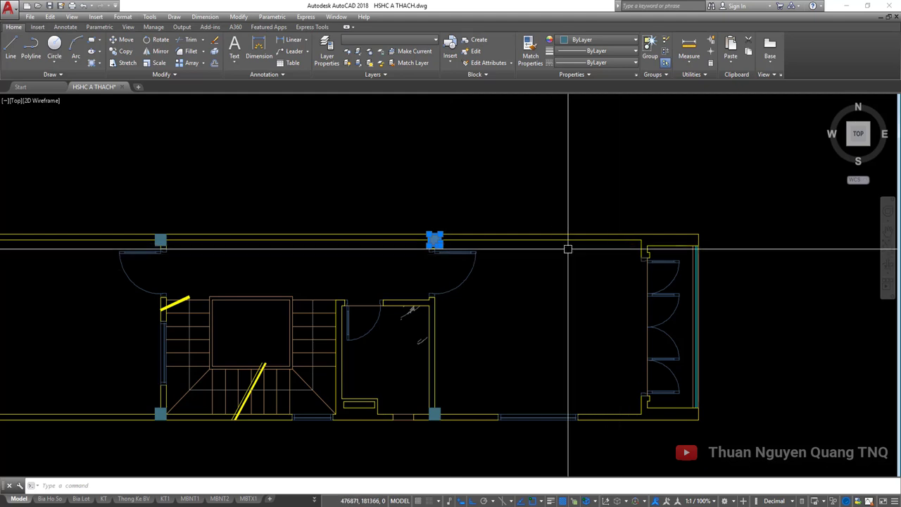
scroll(413, 229, "up", 2)
left_click(412, 230)
scroll(430, 277, "up", 3)
scroll(291, 412, "up", 1)
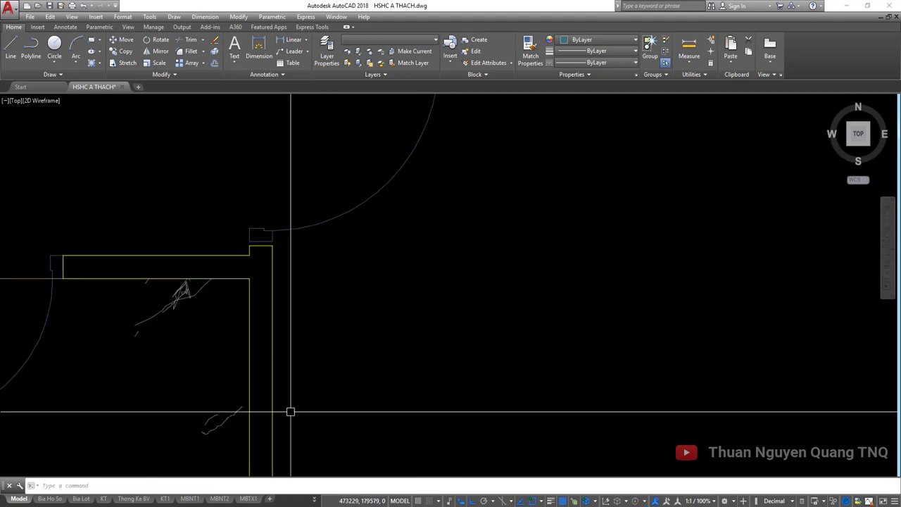
scroll(292, 415, "down", 2)
scroll(298, 311, "up", 3)
scroll(296, 306, "up", 2)
left_click(290, 294)
left_click(303, 354)
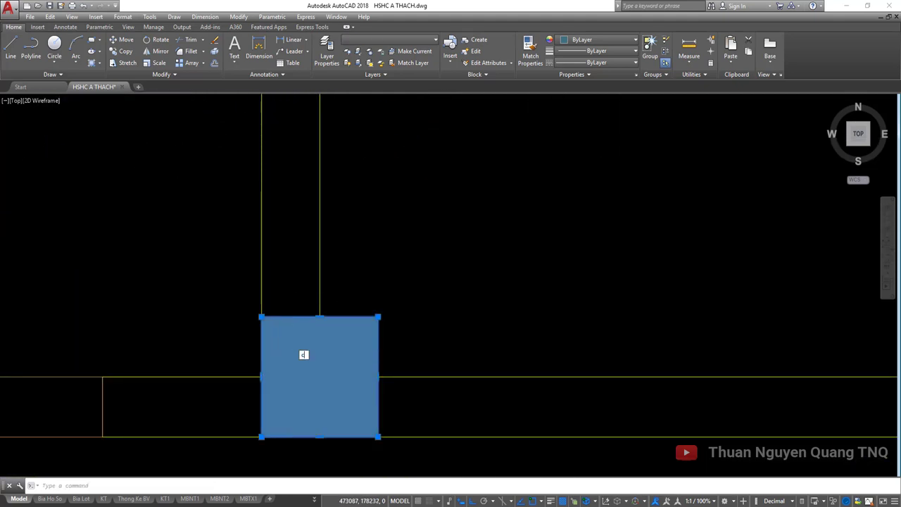
left_click(370, 315)
scroll(215, 267, "down", 2)
scroll(527, 298, "down", 2)
scroll(569, 282, "up", 3)
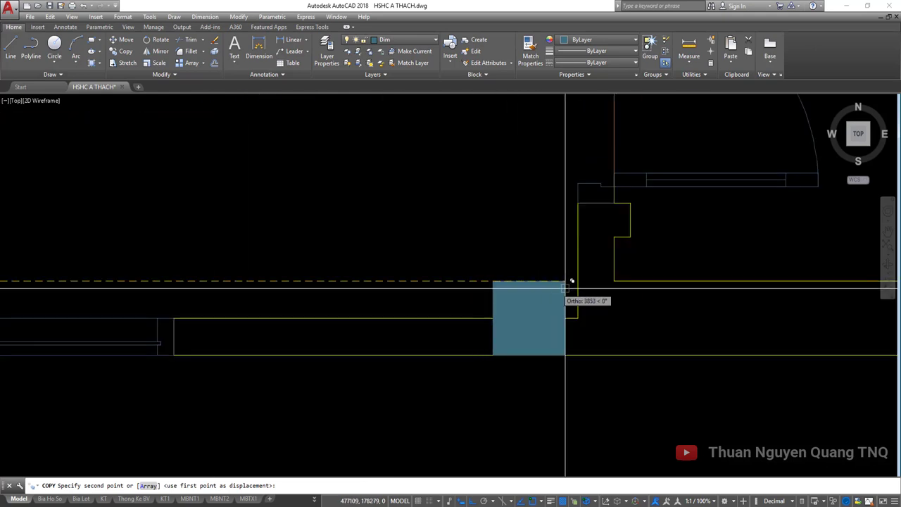
left_click(617, 280)
scroll(606, 303, "down", 3)
- Move the upper right-end column with M so it sits exactly on its wall corner
key("Escape")
scroll(466, 274, "up", 1)
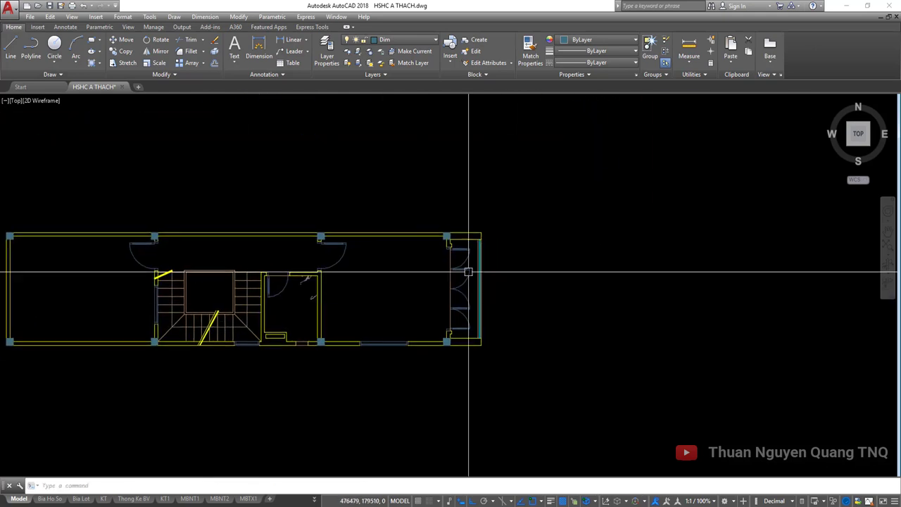
scroll(459, 261, "up", 2)
scroll(459, 261, "up", 1)
scroll(412, 215, "down", 1)
scroll(382, 235, "down", 2)
scroll(383, 326, "up", 2)
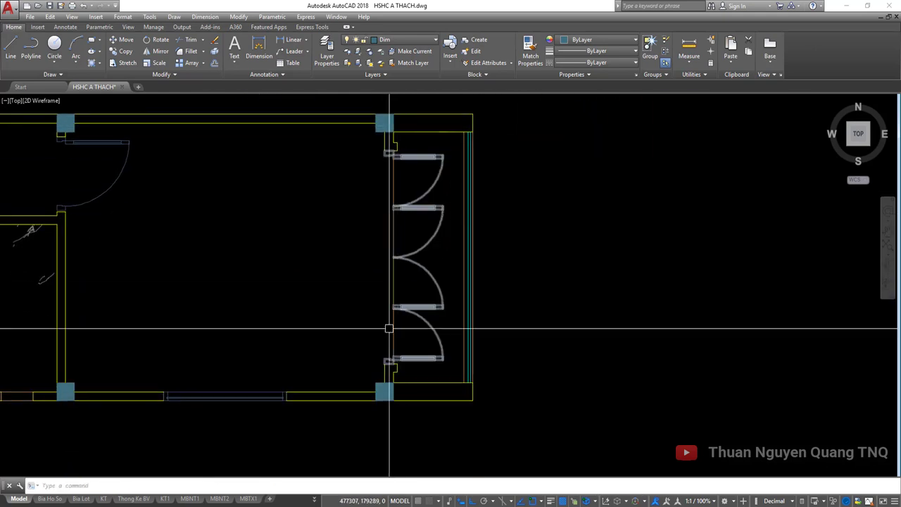
scroll(394, 352, "up", 3)
scroll(393, 321, "down", 3)
scroll(402, 212, "up", 2)
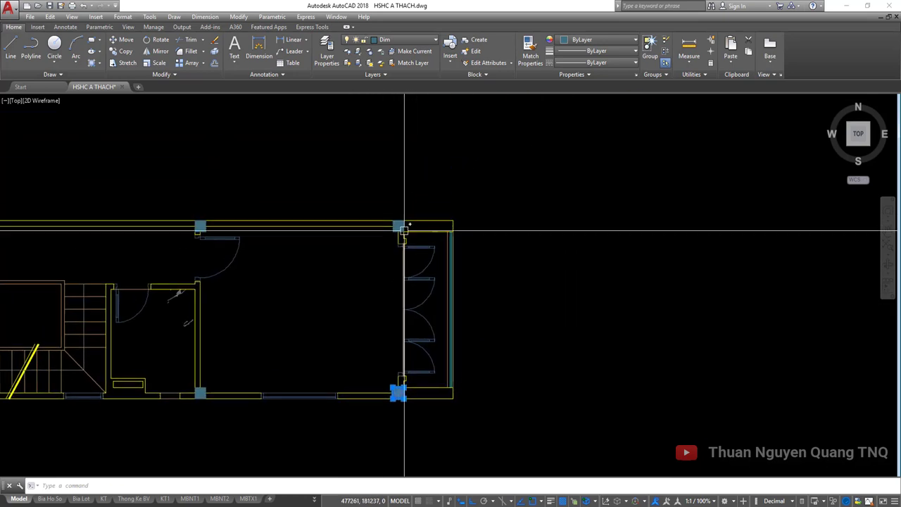
scroll(362, 302, "up", 3)
left_click(362, 269)
left_click(323, 259)
type("m")
key("Return")
left_click(353, 269)
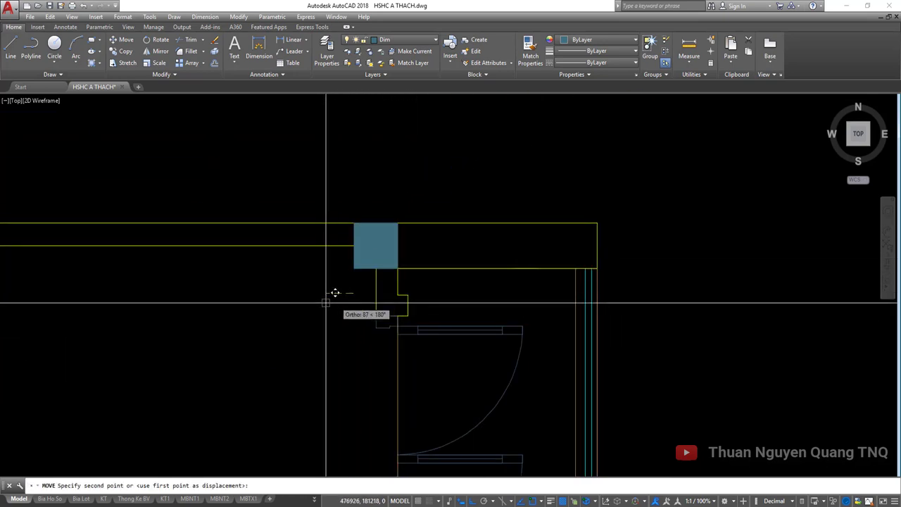
left_click(359, 249)
left_click(353, 268)
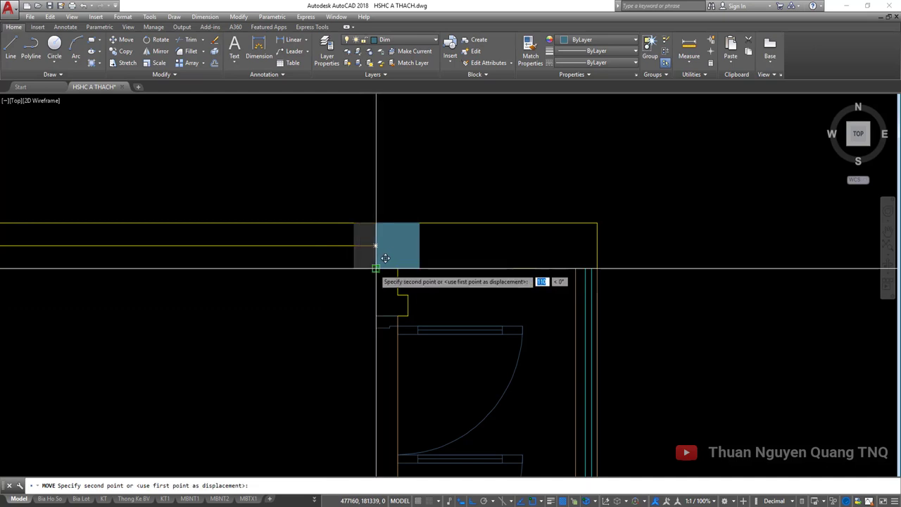
scroll(387, 254, "down", 3)
left_click(427, 313)
- Move the lower right-end column onto its wall corner
scroll(305, 323, "up", 3)
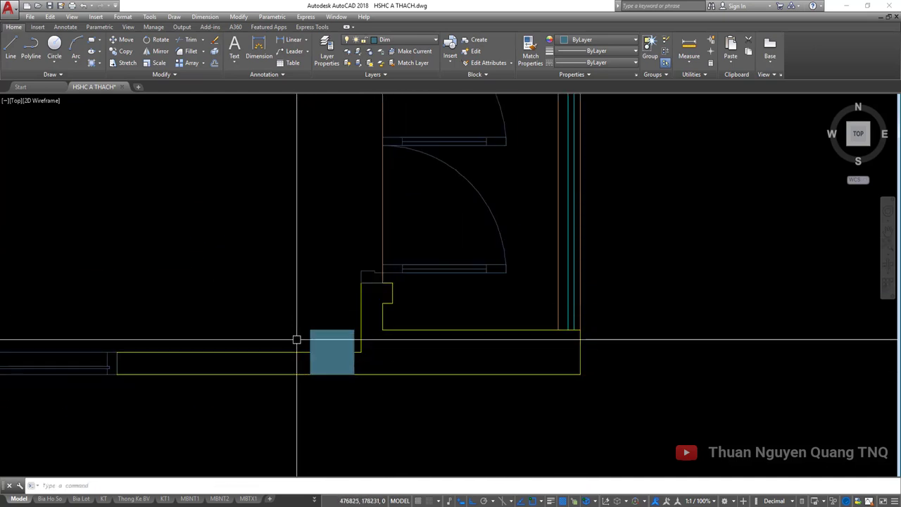
left_click(308, 345)
type("m")
key("Return")
left_click(309, 329)
left_click(361, 330)
scroll(380, 310, "down", 3)
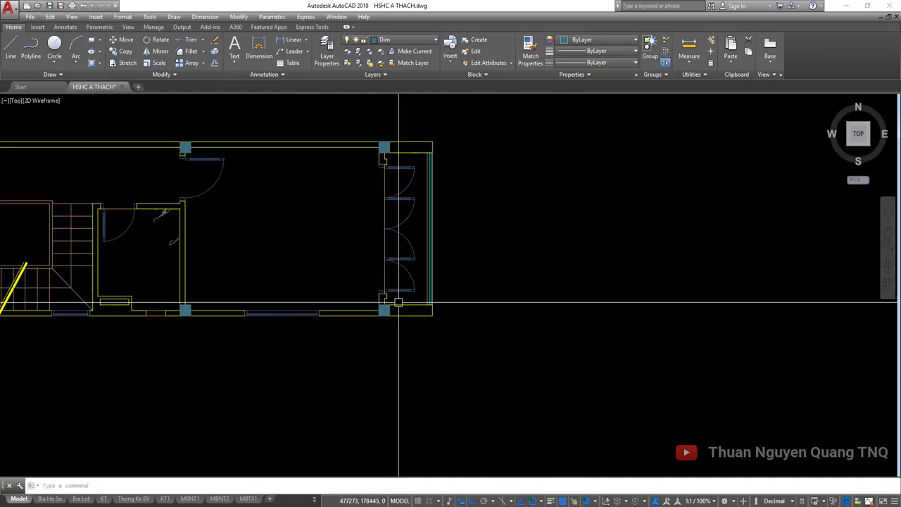
scroll(391, 216, "up", 5)
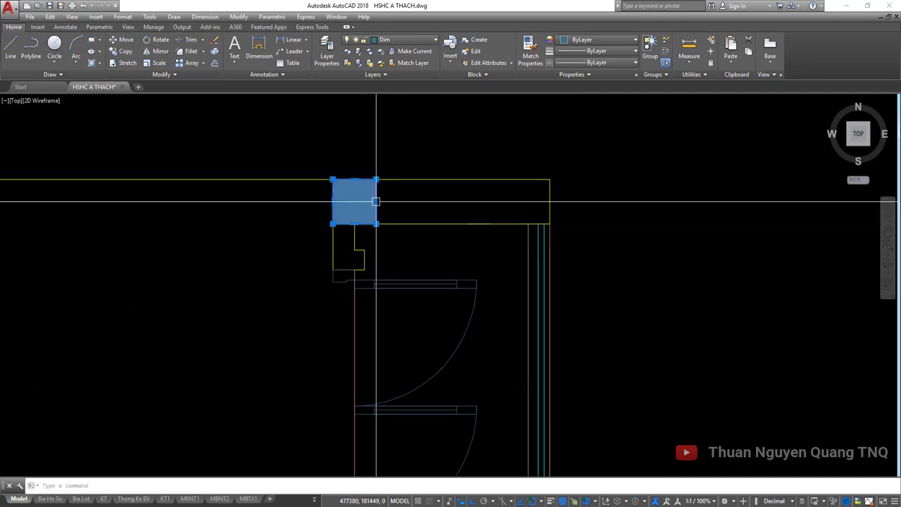
scroll(402, 199, "down", 8)
scroll(219, 281, "up", 6)
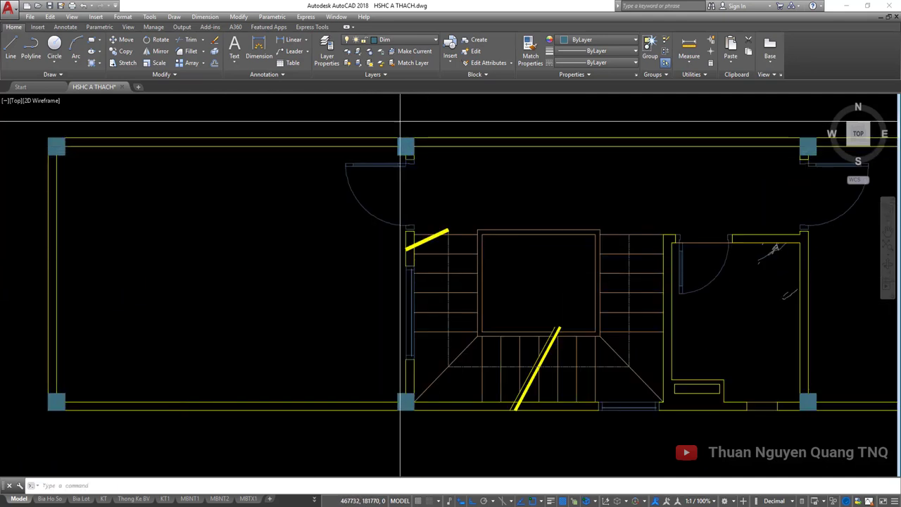
- Window-select the top-left column at the left end of the plan
middle_click_drag(113, 213, 222, 278)
scroll(222, 278, "up", 4)
left_click(215, 232)
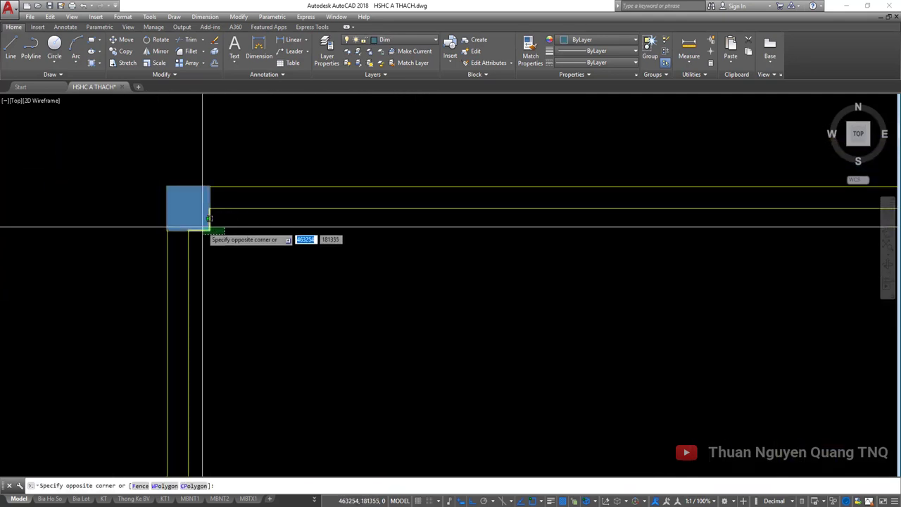
scroll(274, 296, "down", 6)
scroll(292, 276, "down", 1)
left_click(292, 276)
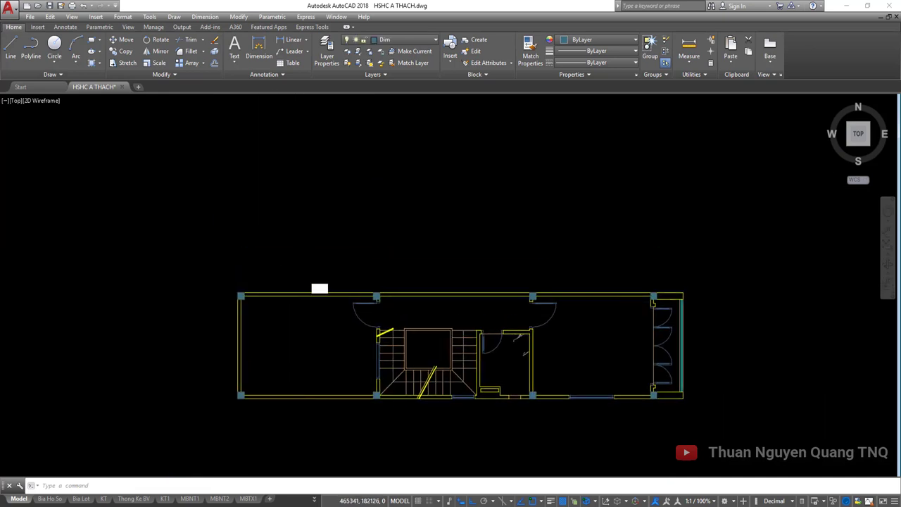
- Draw a square about 1000 units wide above the floor plan with RECTANG
type("rec")
key("Return")
left_click(312, 173)
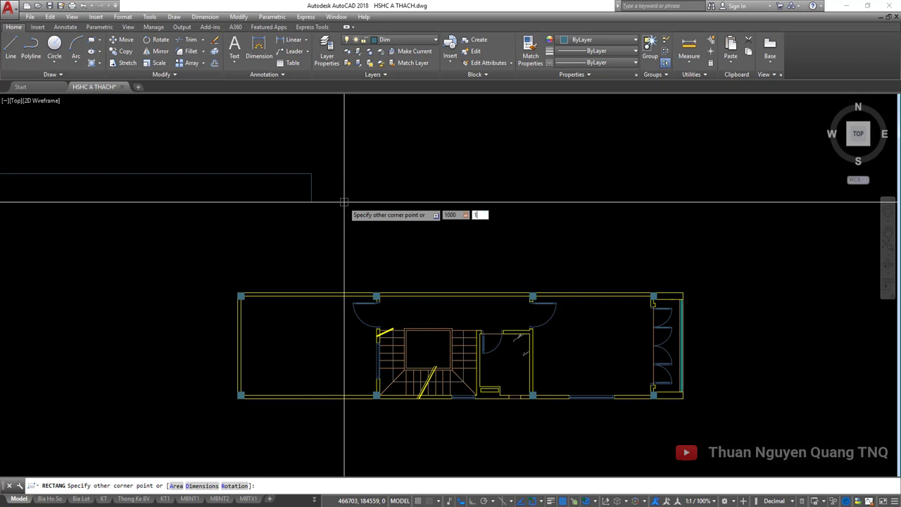
scroll(328, 147, "up", 4)
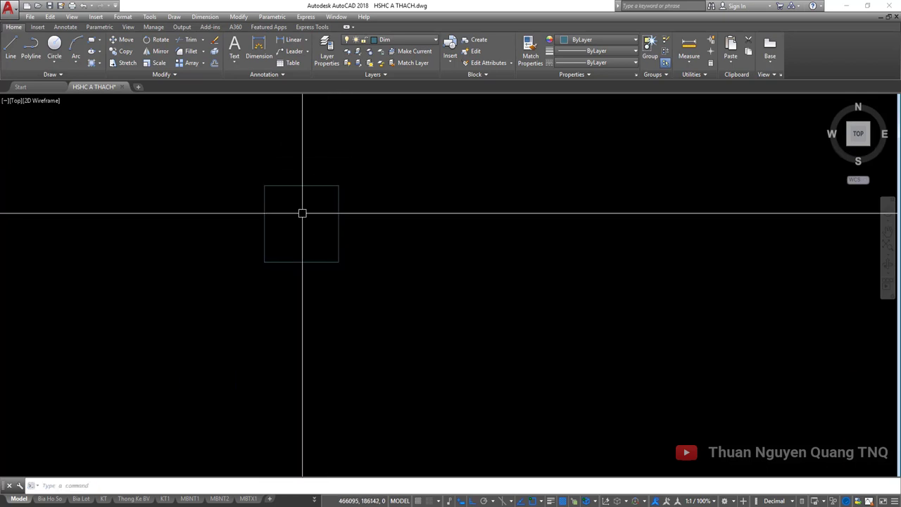
scroll(273, 193, "up", 4)
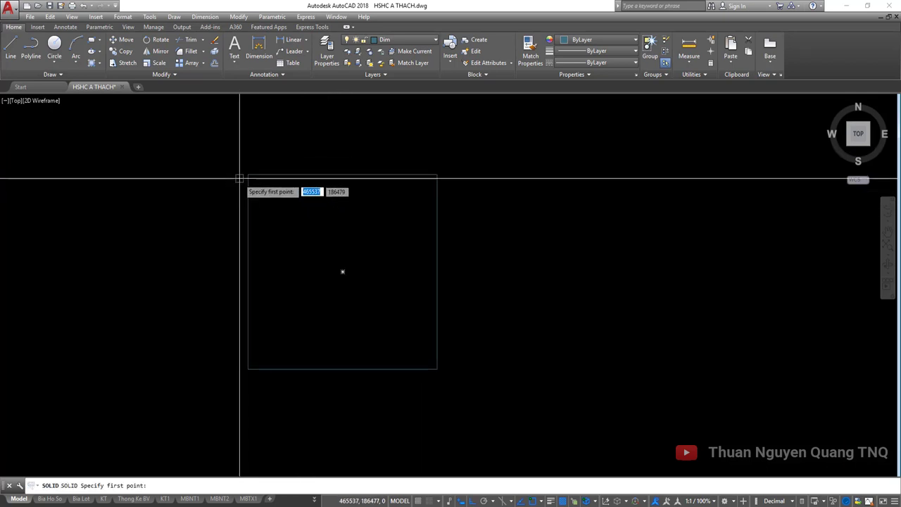
- Solid-fill the square by picking its corners top-left, top-right, bottom-left, bottom-right
left_click(248, 175)
left_click(437, 175)
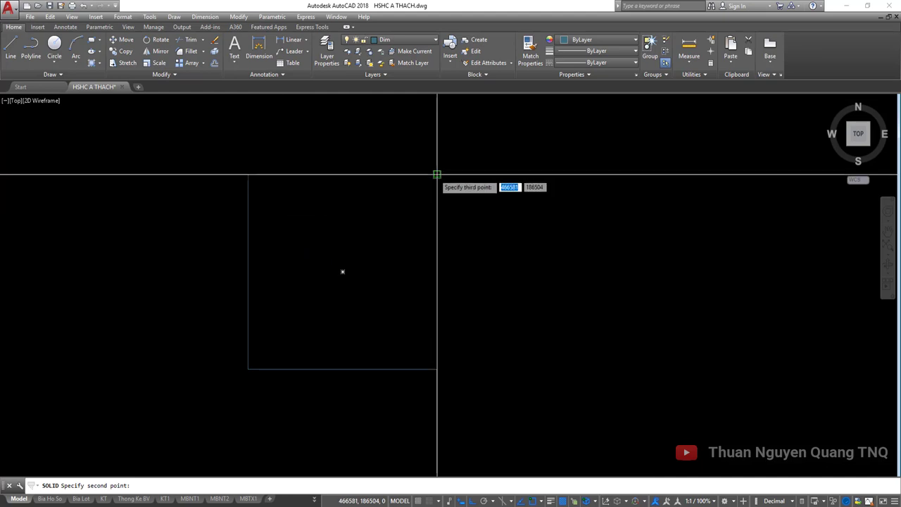
left_click(248, 368)
left_click(436, 368)
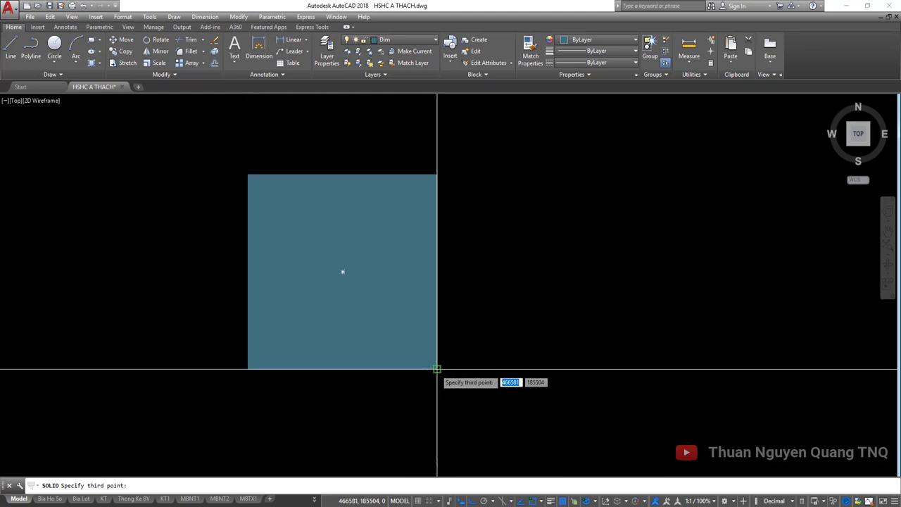
key("Return")
scroll(359, 314, "down", 5)
- Draw a three-point polyline triangle with PL beside the filled square
type("pl")
key("Return")
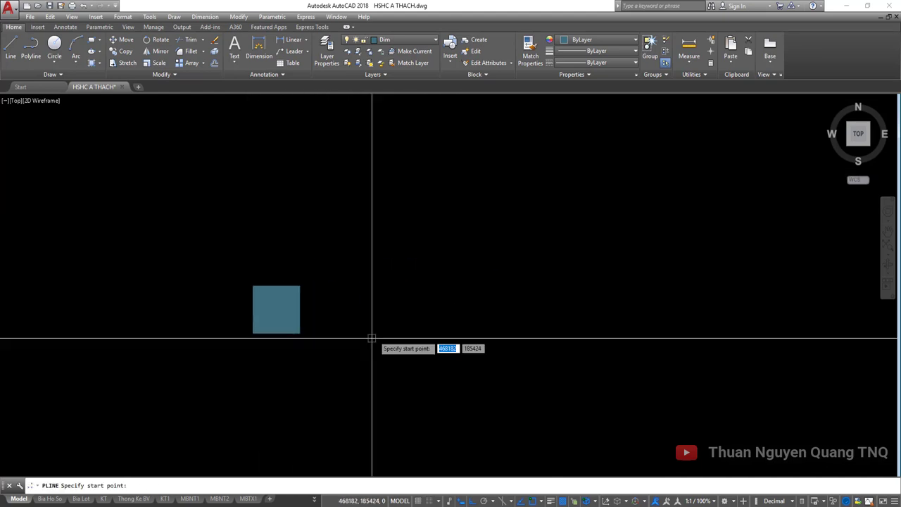
left_click(369, 340)
left_click(445, 261)
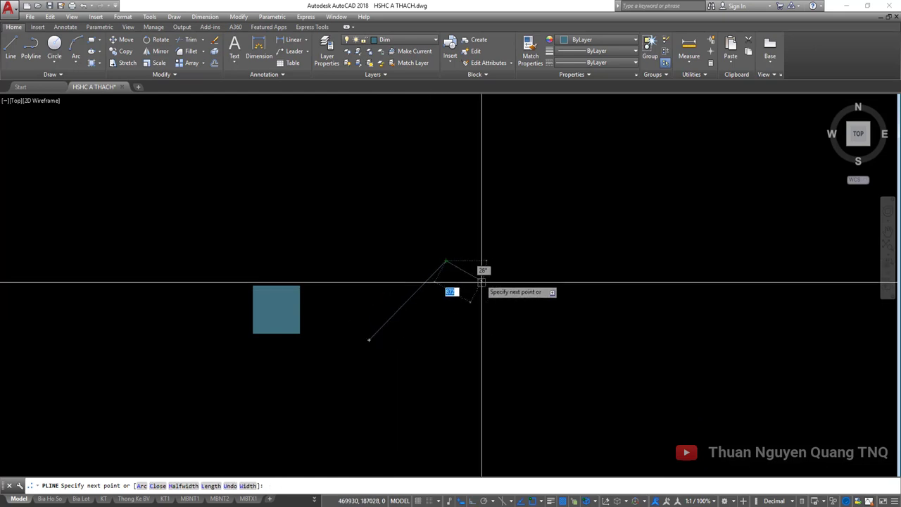
left_click(511, 347)
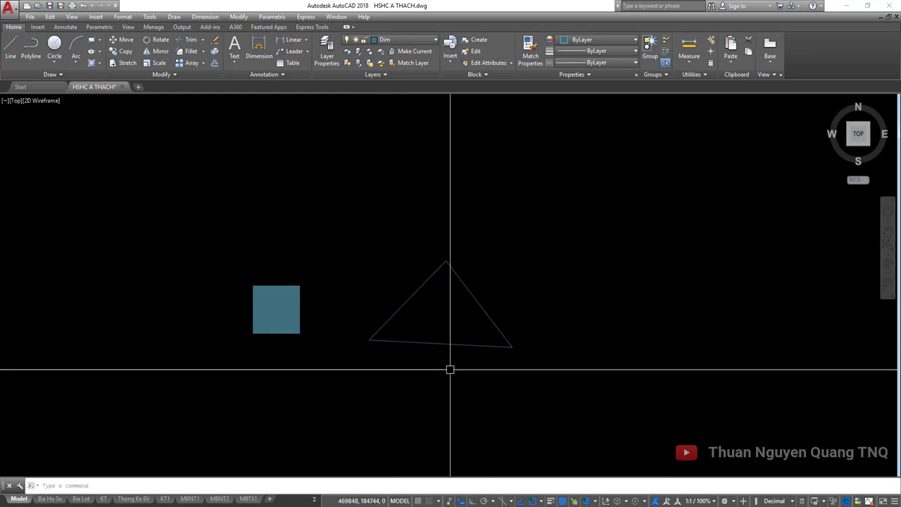
- Solid-fill the triangle by picking its apex, lower-right and lower-left corners
type("st po")
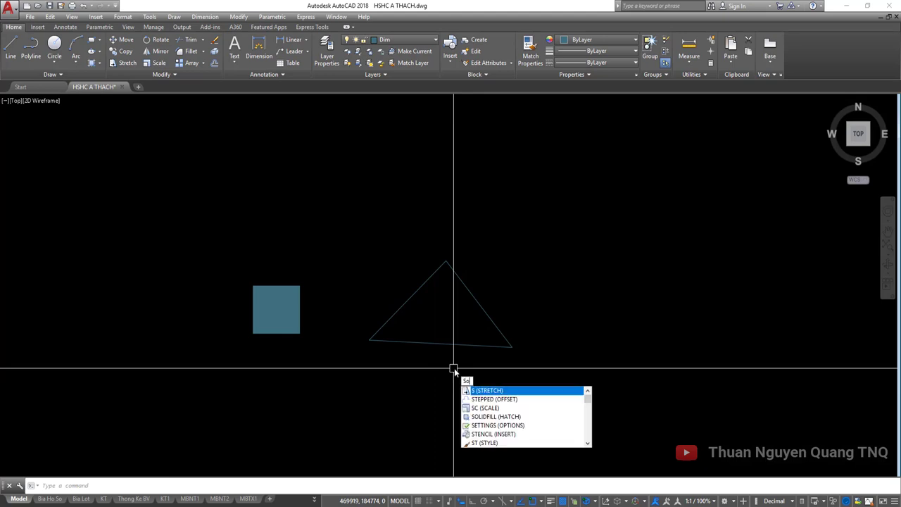
key("Return")
left_click(445, 261)
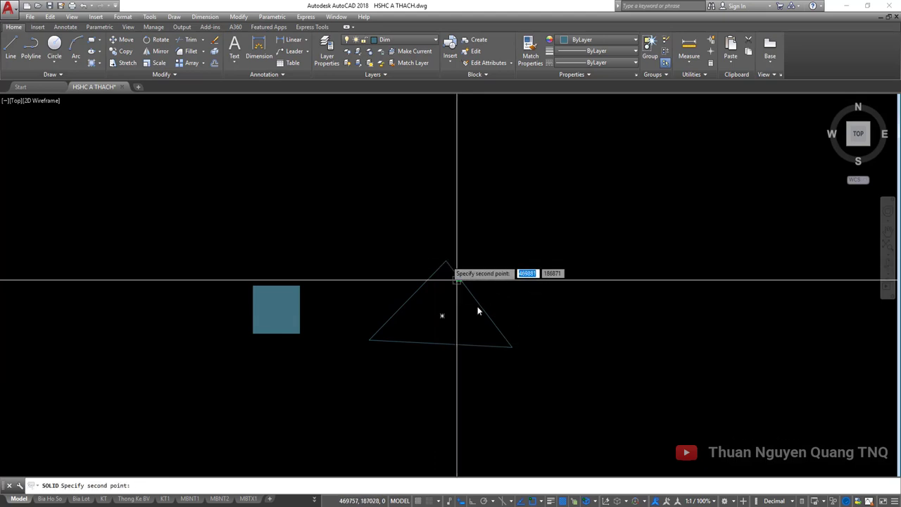
left_click(513, 346)
left_click(368, 340)
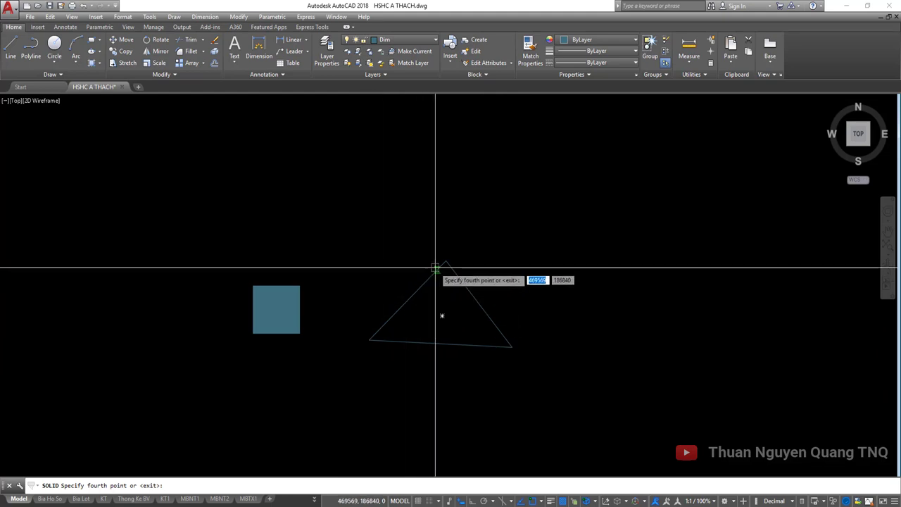
key("Return")
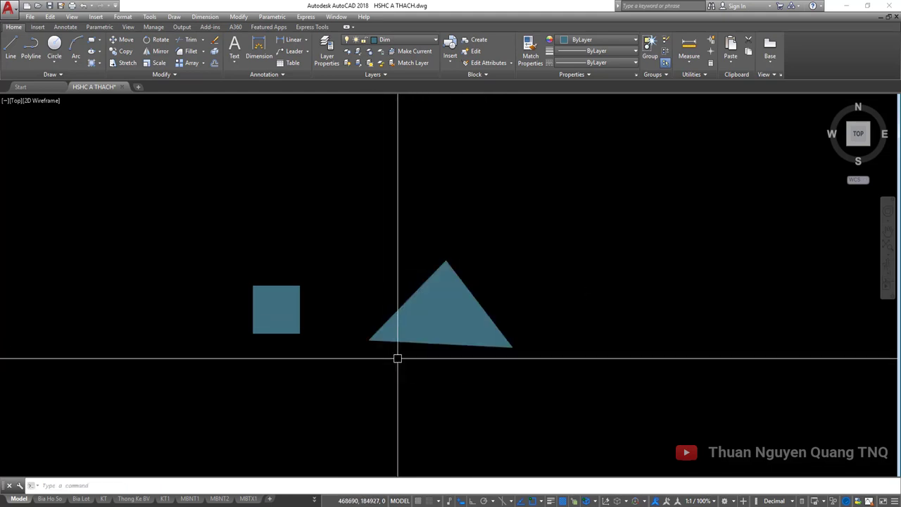
- Reframe the view to show the shapes and floor plan, then begin a rectangle
scroll(458, 358, "down", 3)
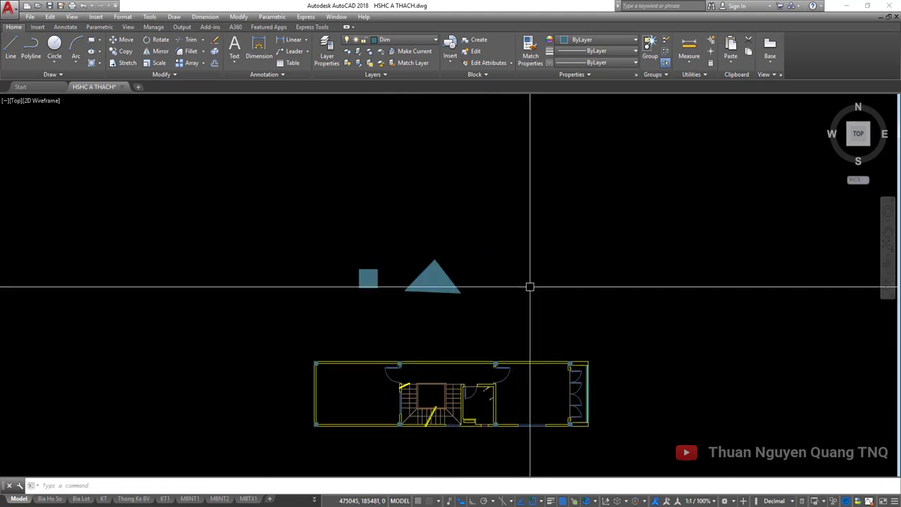
scroll(499, 373, "up", 2)
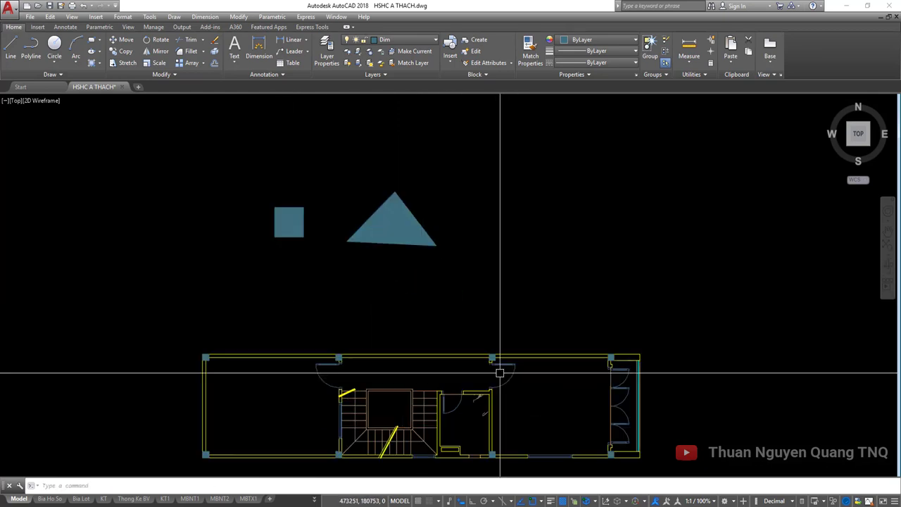
scroll(499, 372, "up", 4)
scroll(416, 288, "down", 4)
scroll(432, 237, "up", 4)
scroll(432, 240, "down", 4)
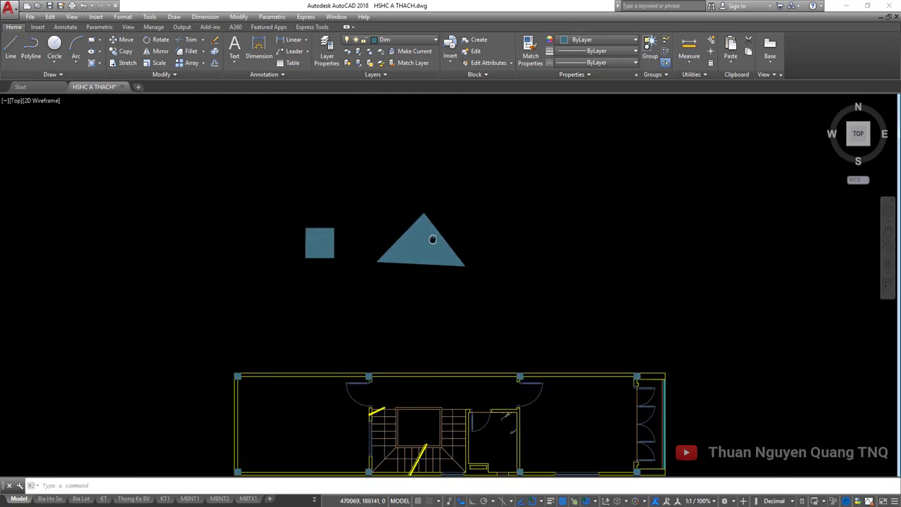
middle_click_drag(432, 239, 314, 276)
scroll(343, 318, "down", 2)
type("rec")
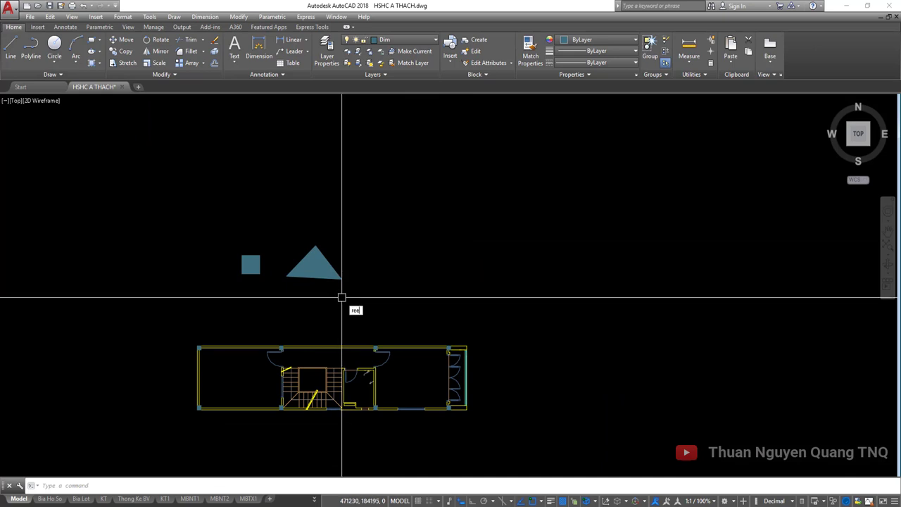
key("Return")
- Place the rectangle to the right of the triangle
left_click(378, 241)
scroll(412, 251, "up", 2)
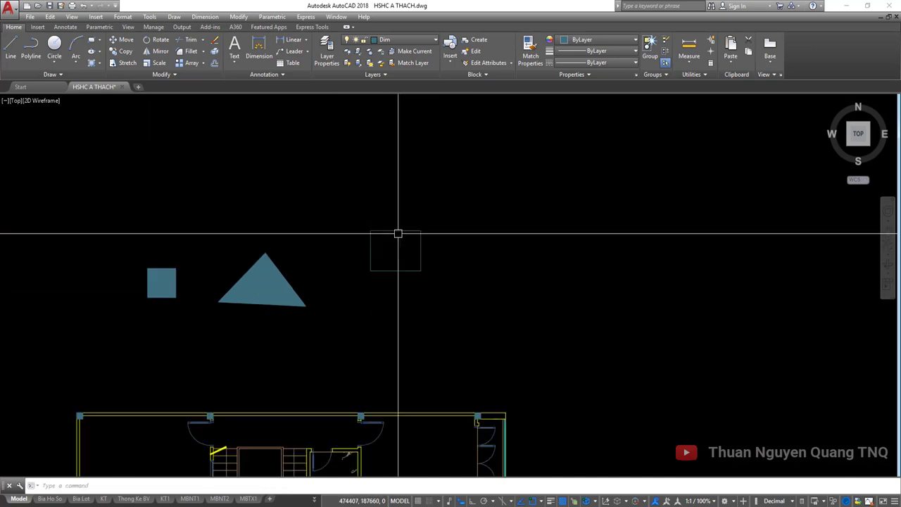
scroll(416, 240, "up", 2)
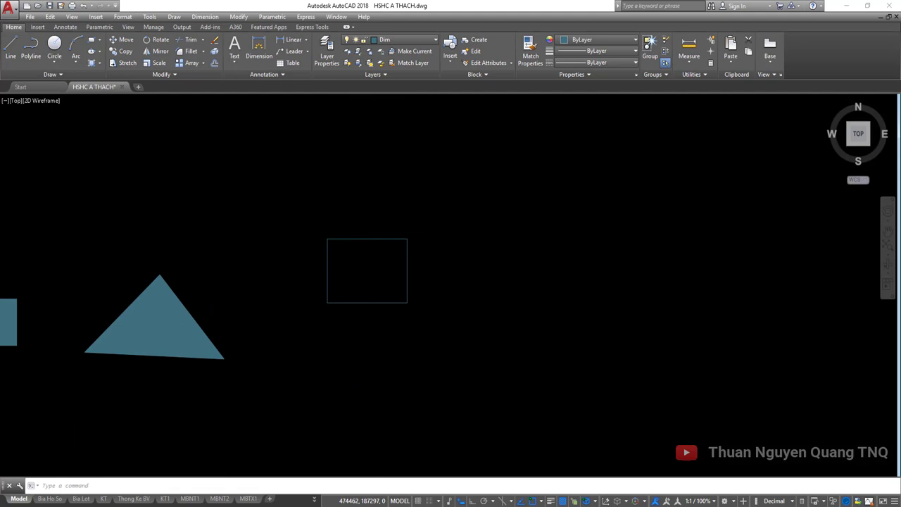
- Fill the rectangle with a SOLID hatch pattern using H
type("h")
key("Return")
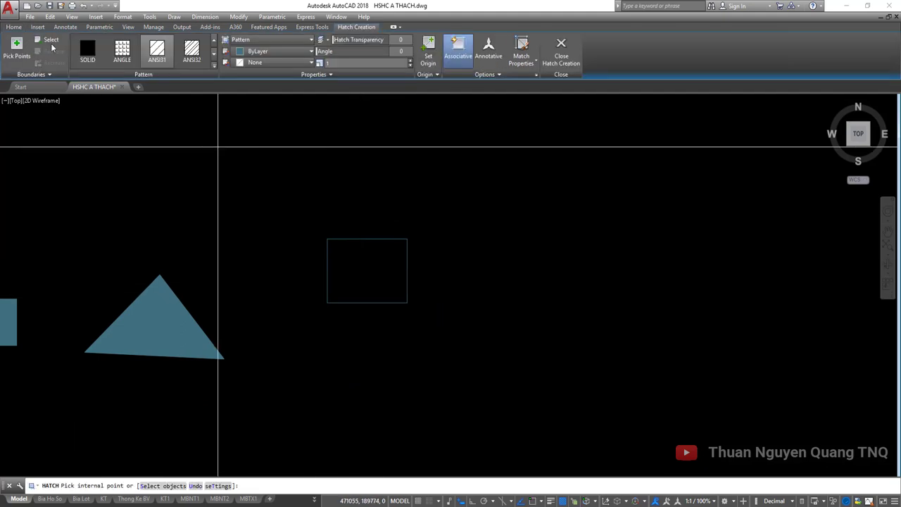
left_click(362, 273)
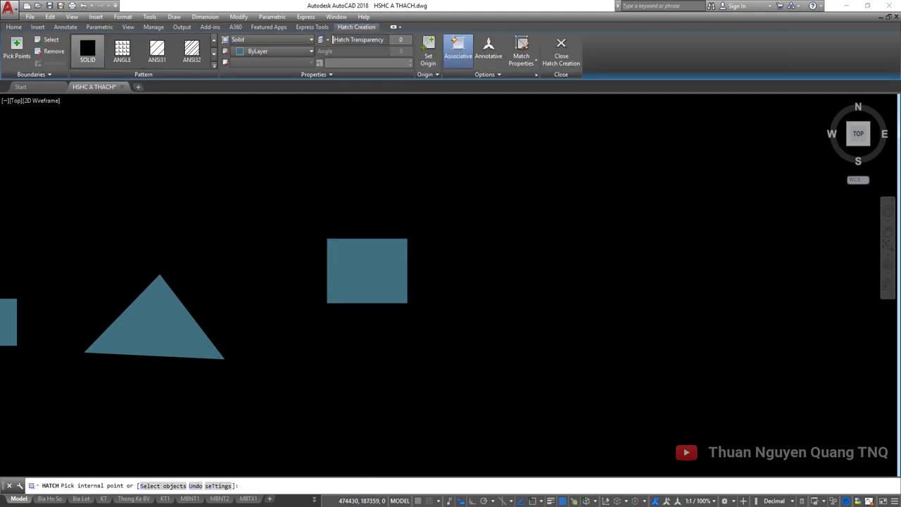
key("Return")
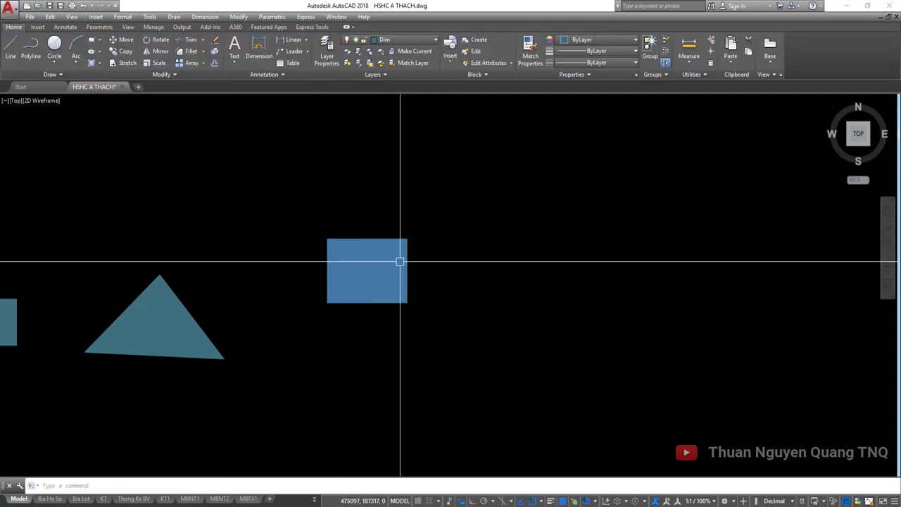
- Zoom around the shapes and clear the accidental selection of the square
scroll(369, 268, "up", 2)
scroll(370, 268, "down", 2)
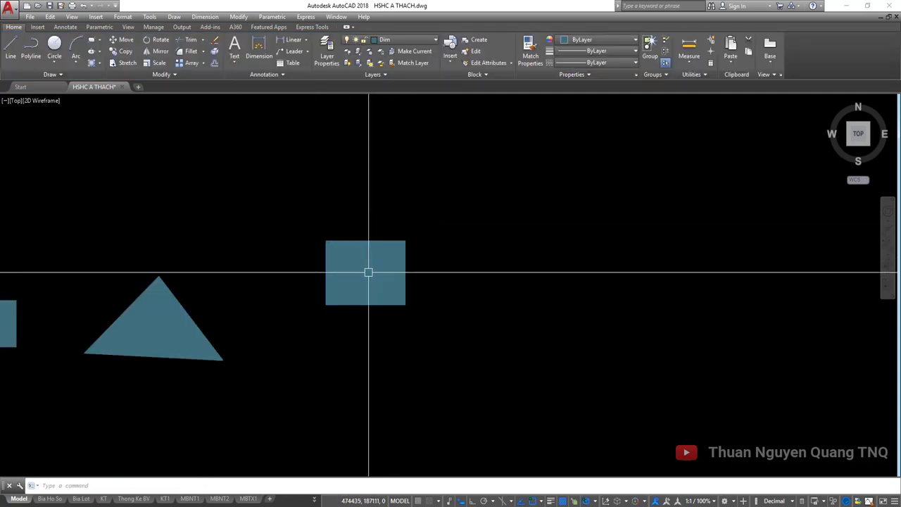
scroll(371, 281, "down", 4)
scroll(373, 281, "up", 4)
scroll(373, 267, "down", 3)
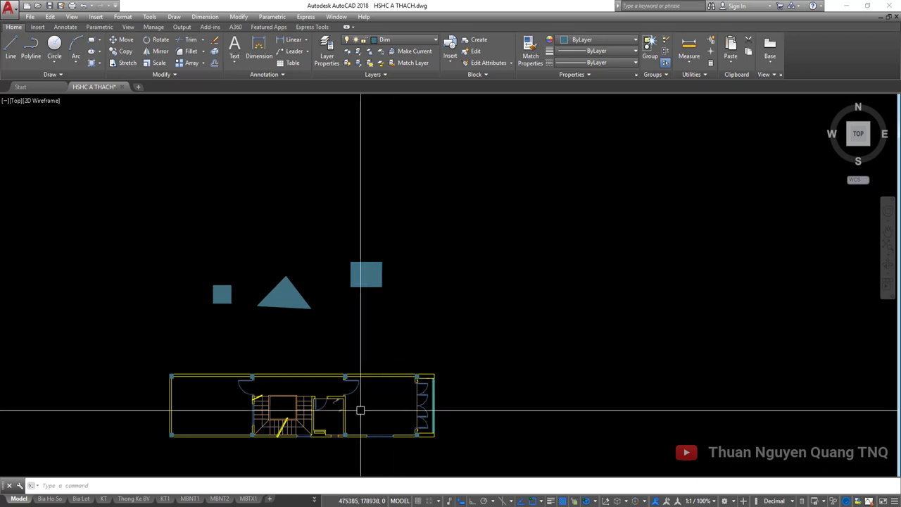
scroll(366, 269, "up", 4)
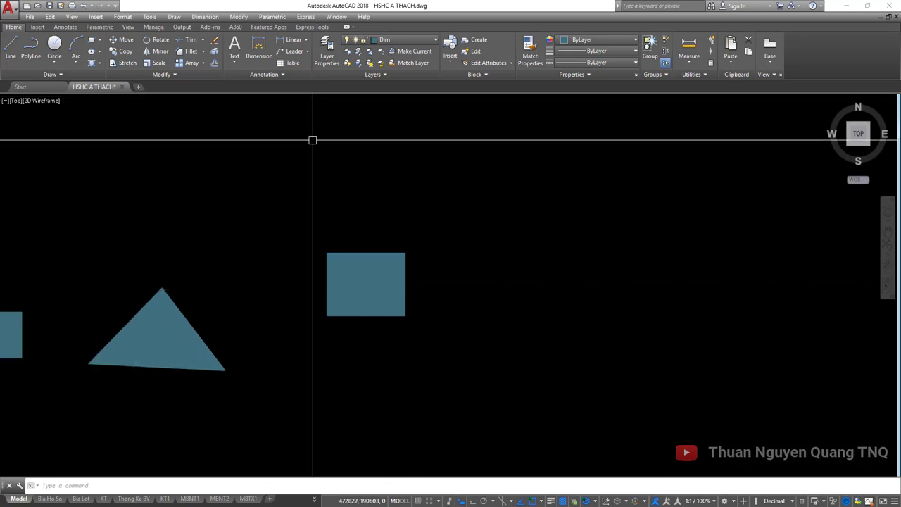
left_click(364, 274)
key("Escape")
- Pan right of the rectangle and finish the solid-filled irregular quadrilateral there
middle_click_drag(409, 261, 311, 279)
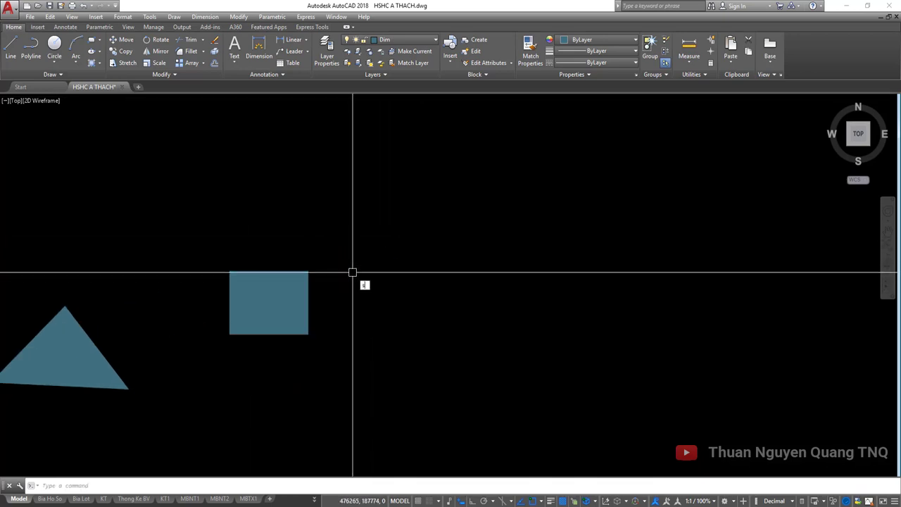
middle_click_drag(523, 283, 407, 300)
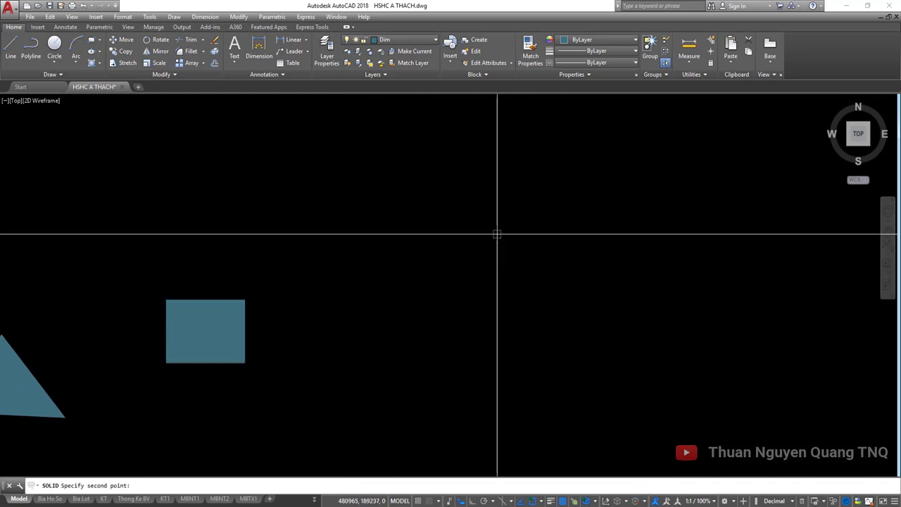
left_click(518, 344)
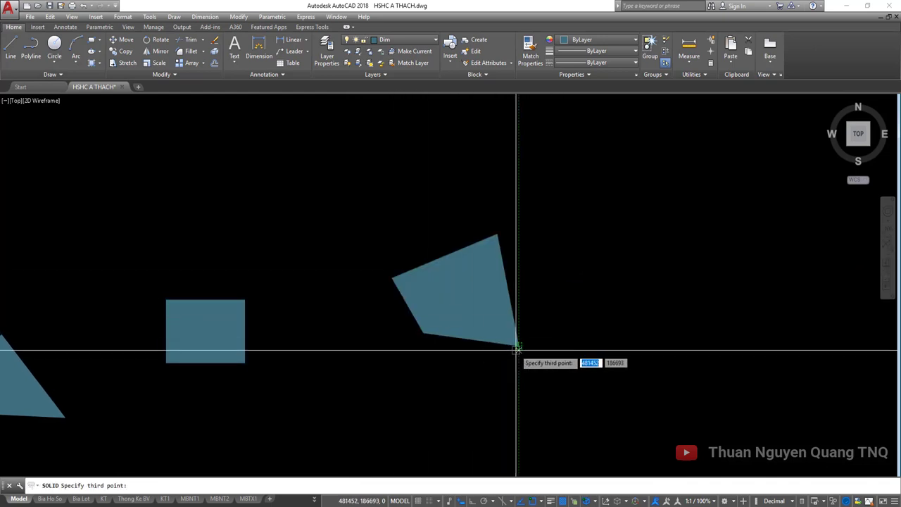
key("Return")
left_click(537, 241)
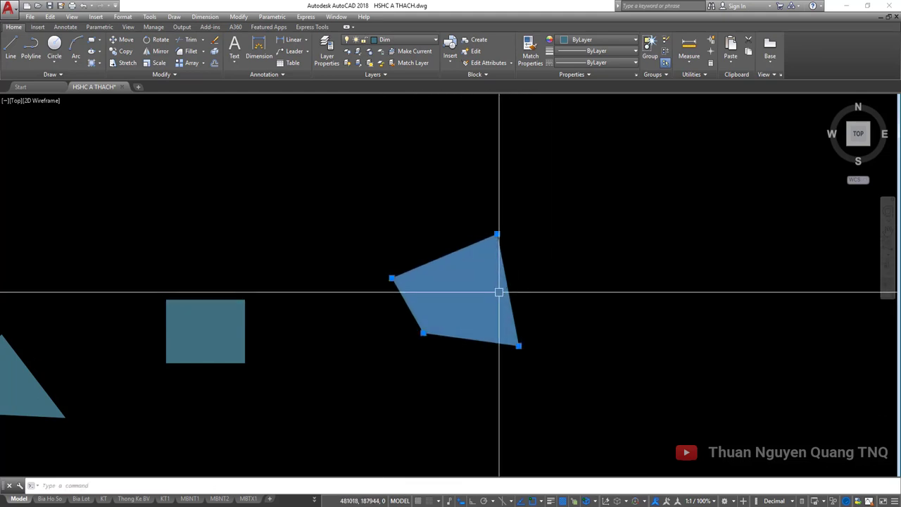
- Pan out to show all the sample shapes and begin a selection window around them
scroll(498, 291, "down", 5)
middle_click_drag(499, 310, 516, 225)
scroll(492, 223, "up", 4)
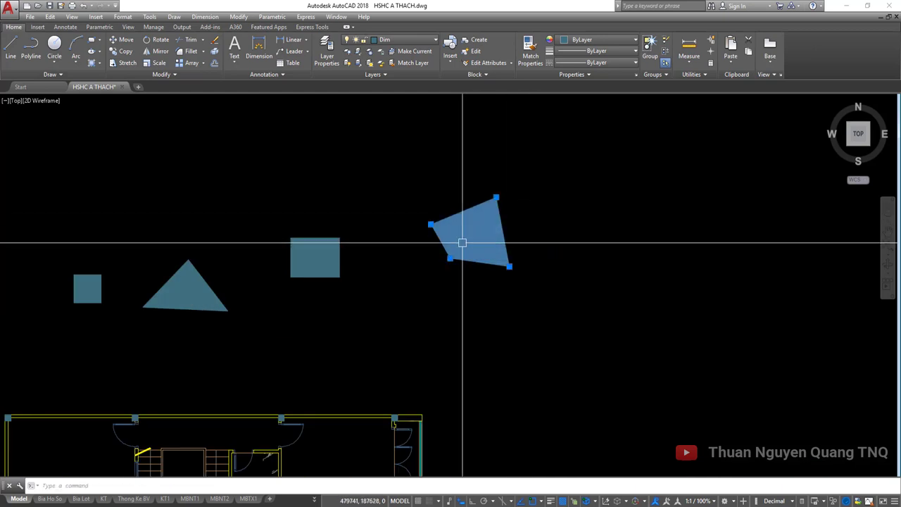
left_click(309, 255)
left_click(547, 207)
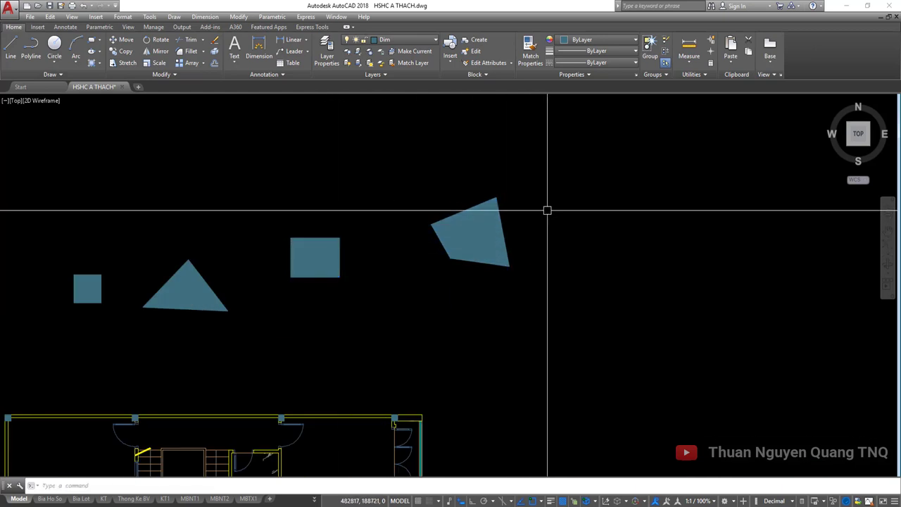
- Window-select the square, triangle, rectangle and quadrilateral and delete them
left_click(594, 211)
left_click(97, 282)
key("Delete")
- Pan and zoom back to the floor plan above the sheet layouts
middle_click_drag(185, 398, 372, 259)
scroll(372, 259, "up", 4)
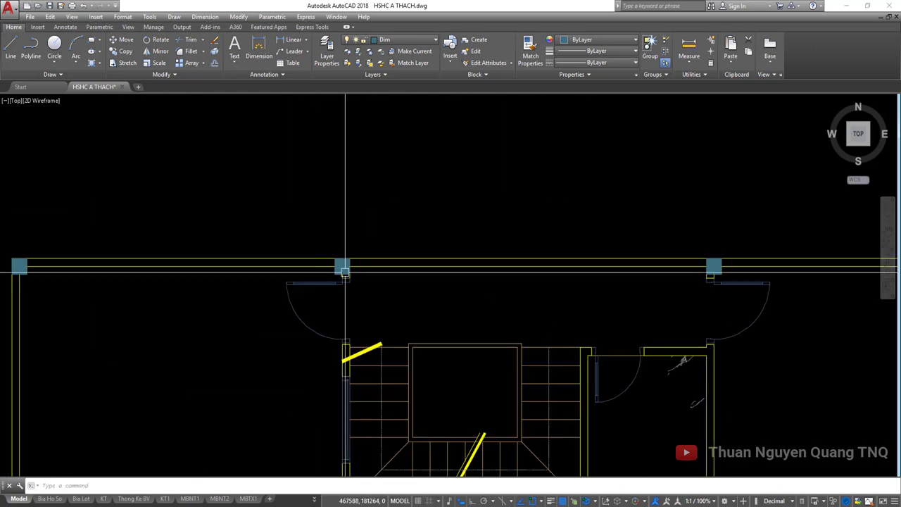
scroll(333, 276, "down", 4)
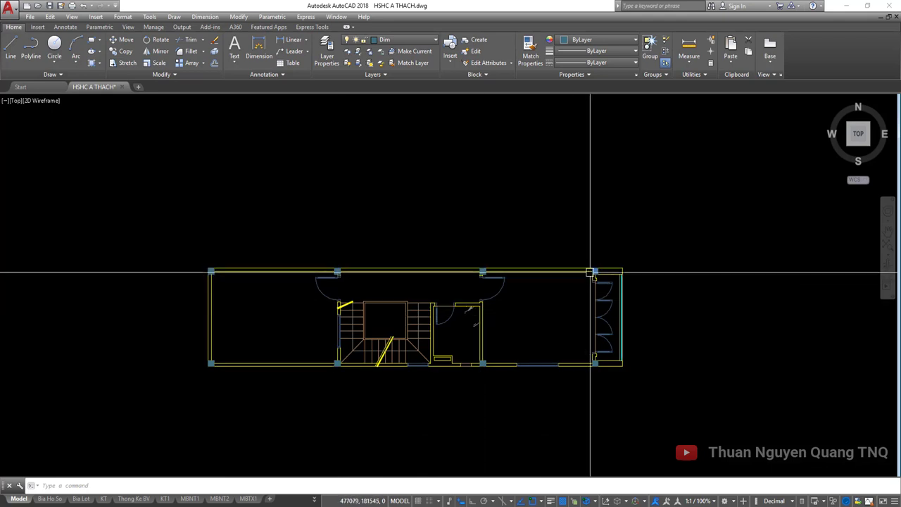
scroll(199, 269, "up", 3)
scroll(231, 268, "down", 8)
middle_click_drag(415, 244, 136, 356)
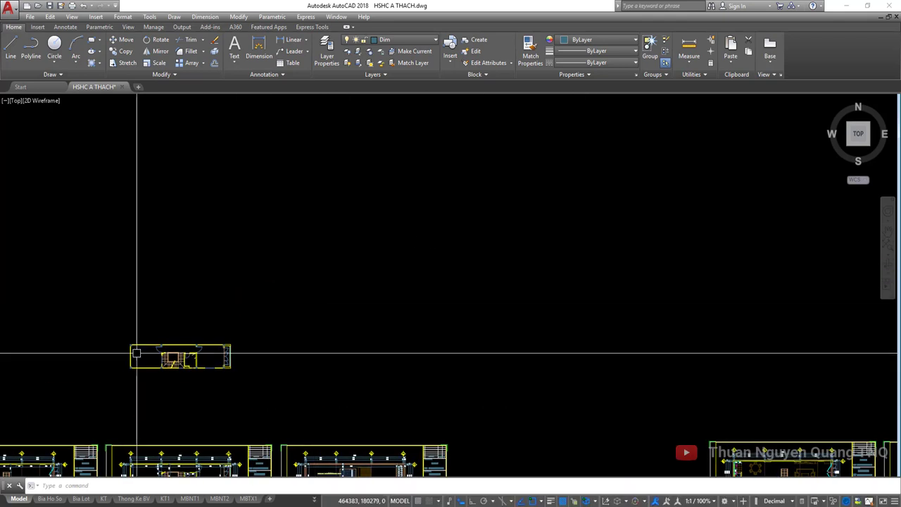
scroll(137, 356, "up", 5)
middle_click_drag(265, 374, 270, 308)
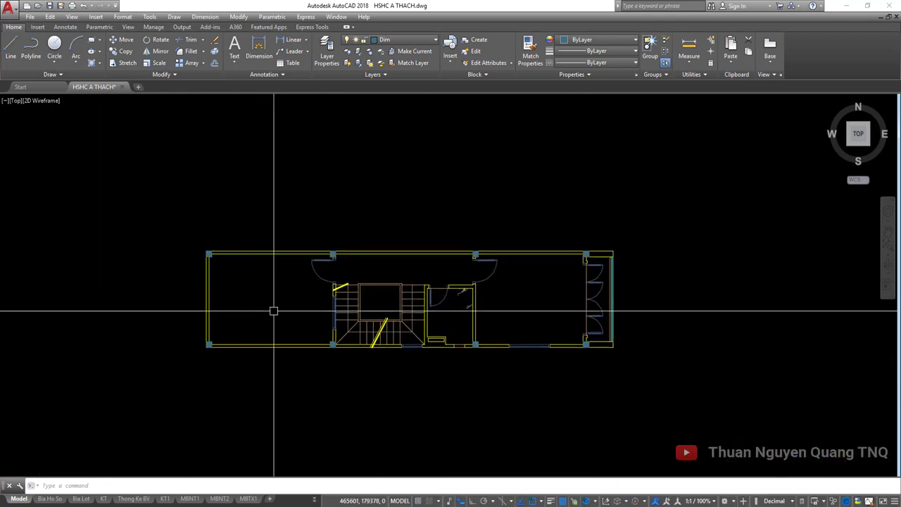
scroll(275, 305, "down", 4)
middle_click_drag(288, 345, 293, 254)
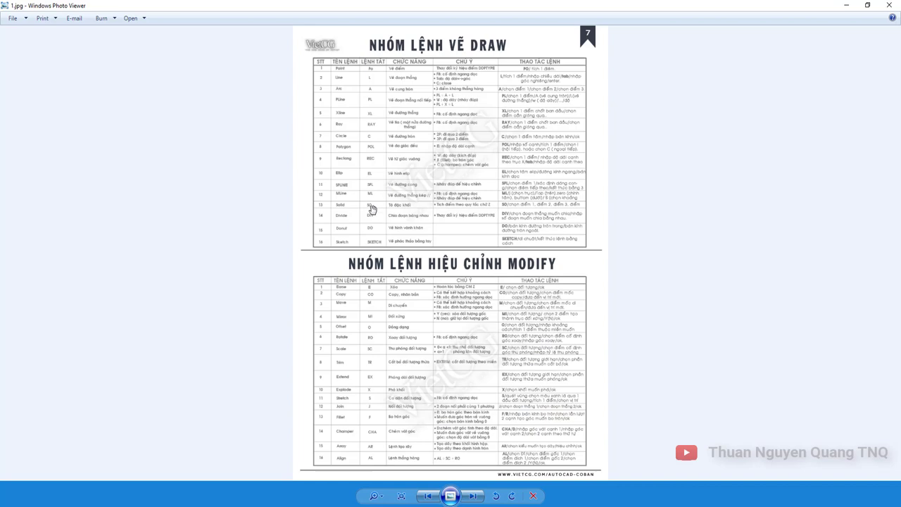
- Zoom into the Solid (SO) row of the Draw table, then minimize Photo Viewer
scroll(372, 209, "up", 3)
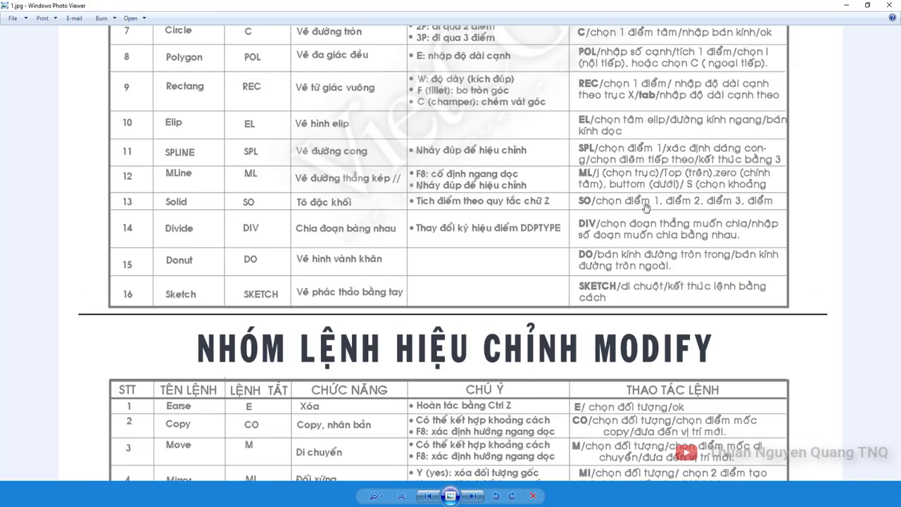
left_click(850, 5)
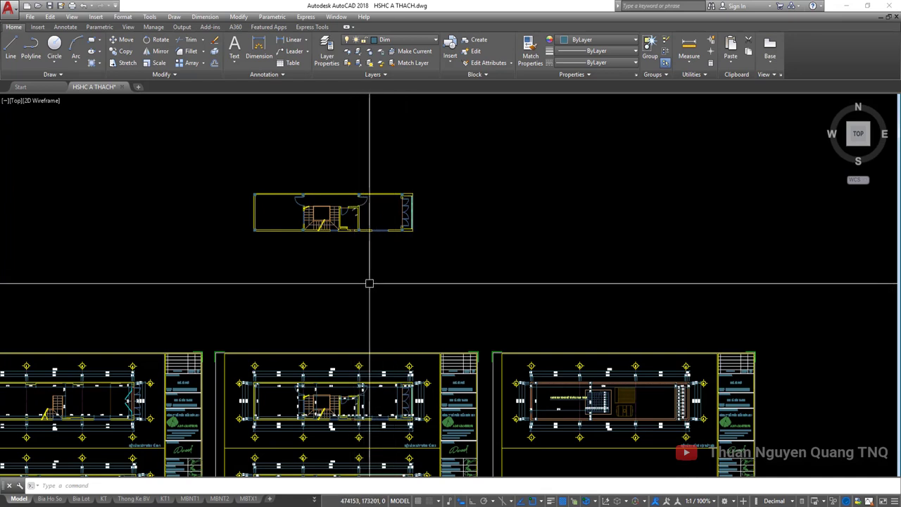
- Draw a six-sided polygon centred to the right of the floor plan
scroll(339, 254, "up", 1)
scroll(274, 291, "up", 2)
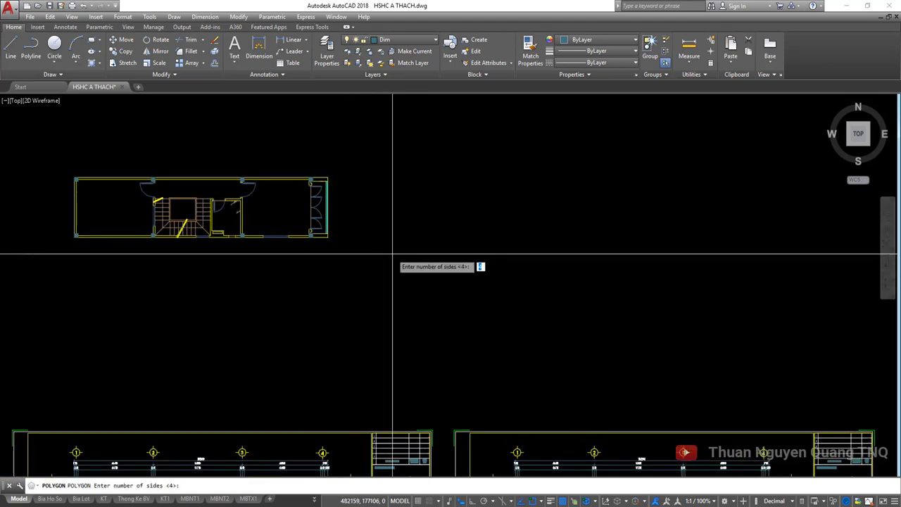
type("6")
key("Return")
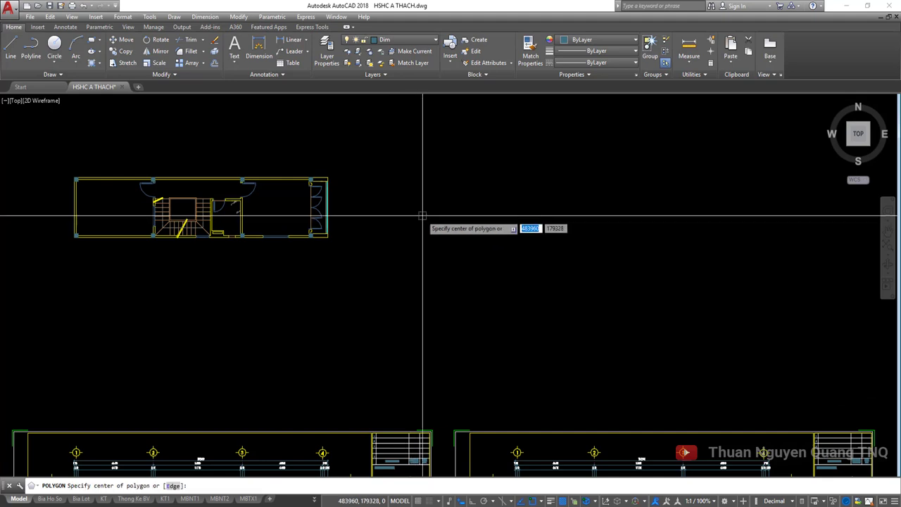
left_click(437, 210)
key("Return")
- Start a SOLID fill with SO and pick its first corner on the hexagon
scroll(445, 205, "up", 2)
scroll(446, 205, "up", 2)
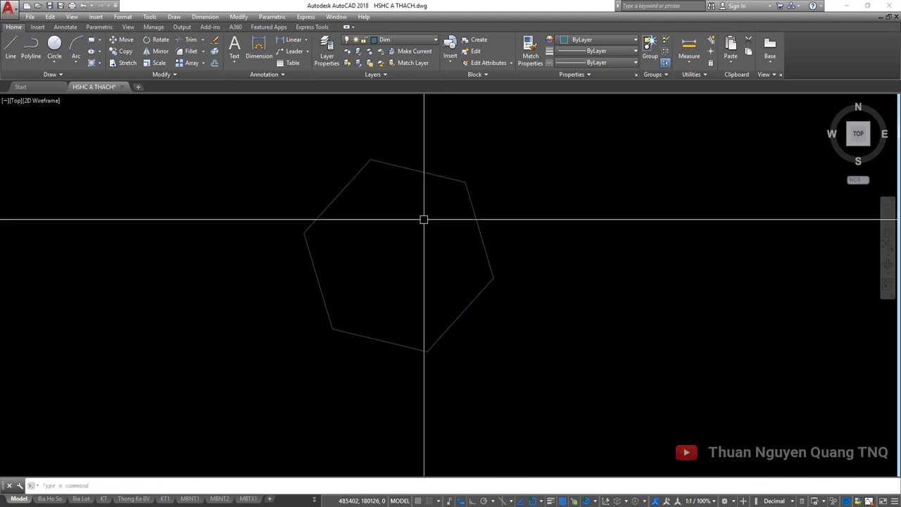
type("so")
key("Return")
left_click(398, 256)
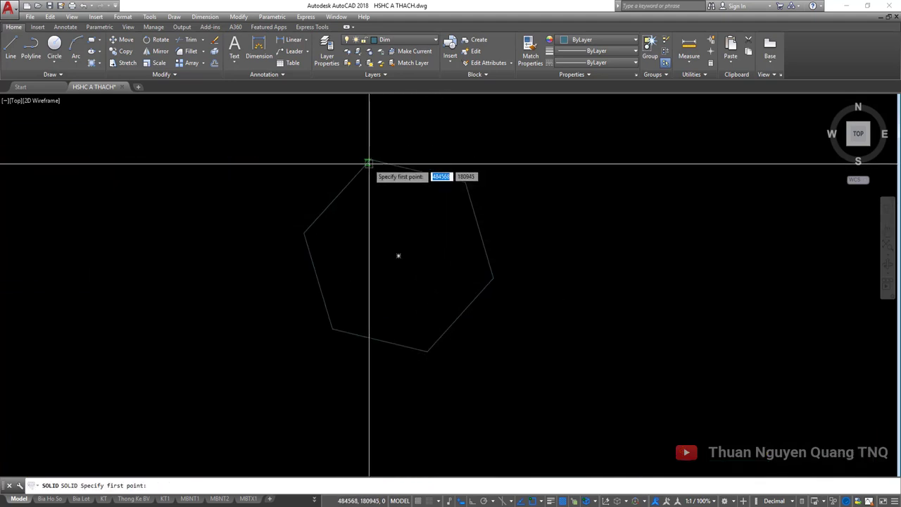
- Complete the first solid fill at the left and bottom-left vertices and check it
left_click(304, 231)
left_click(332, 327)
key("Return")
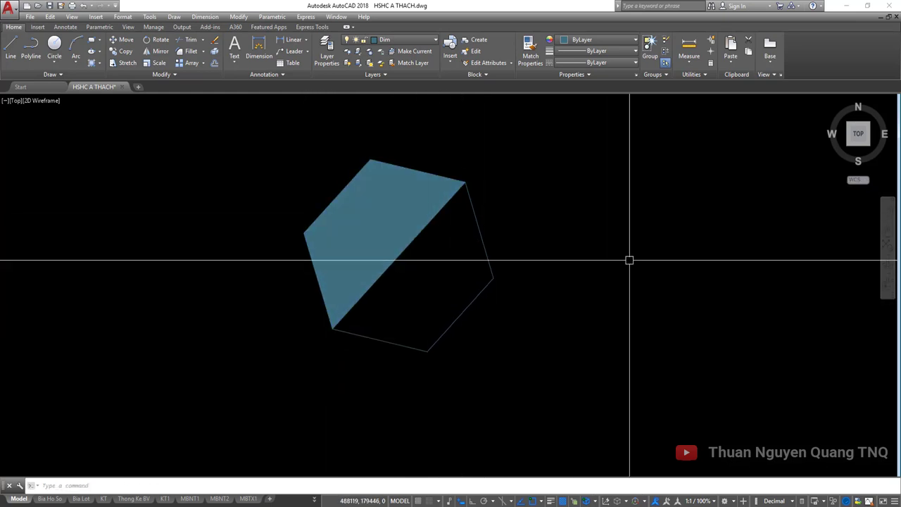
left_click(353, 246)
key("Escape")
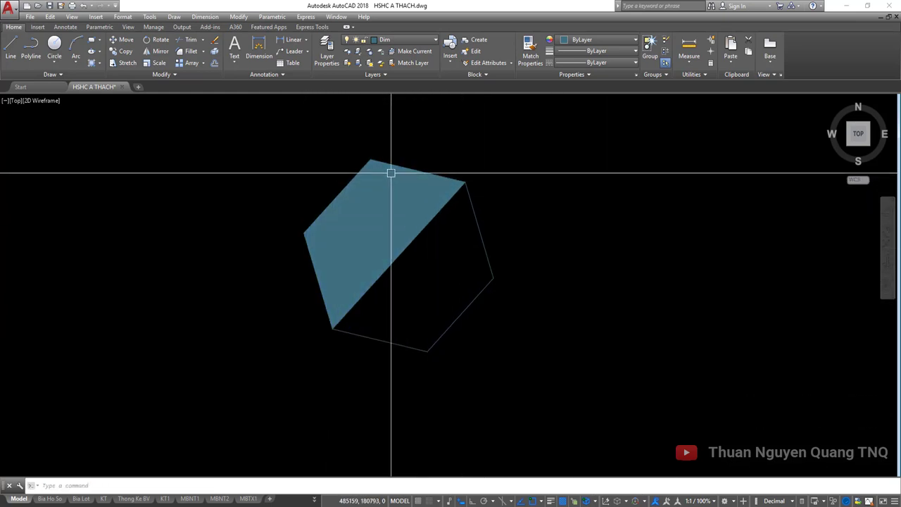
- Start a second SO fill at the right and bottom vertices, then cancel it
type("so")
key("Return")
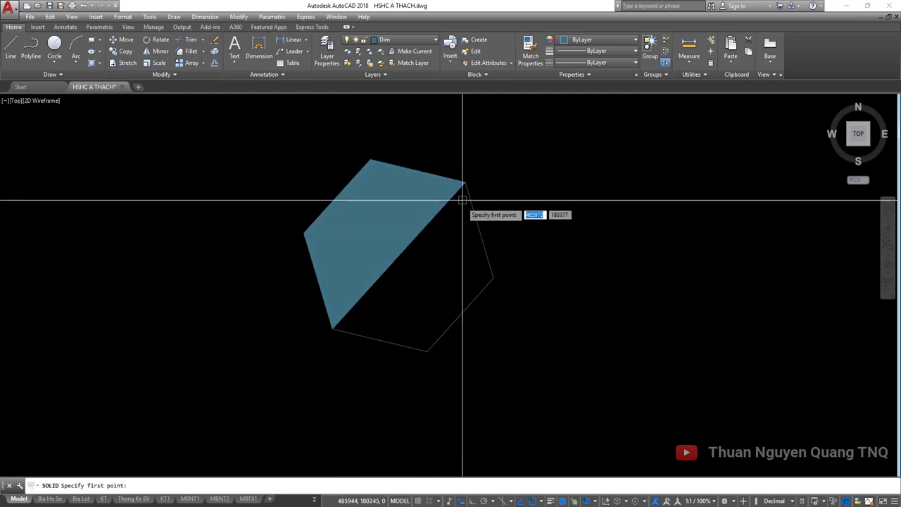
left_click(494, 270)
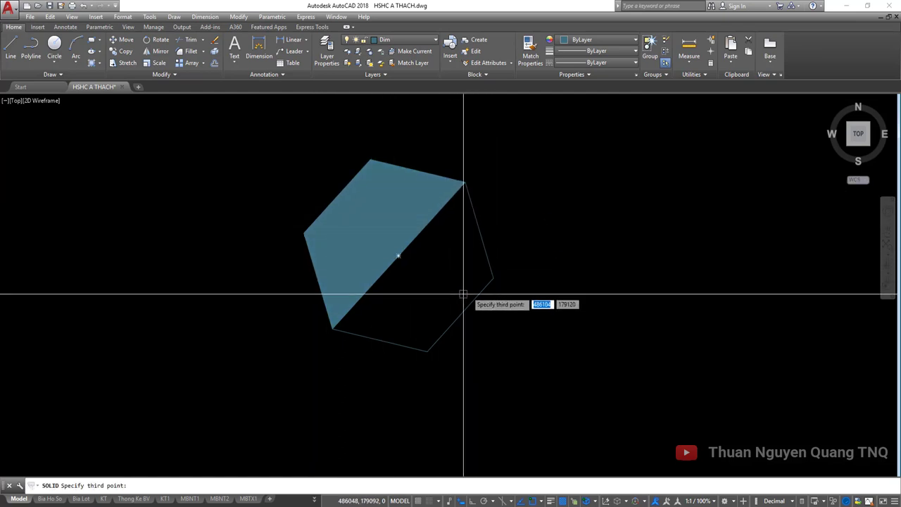
left_click(427, 349)
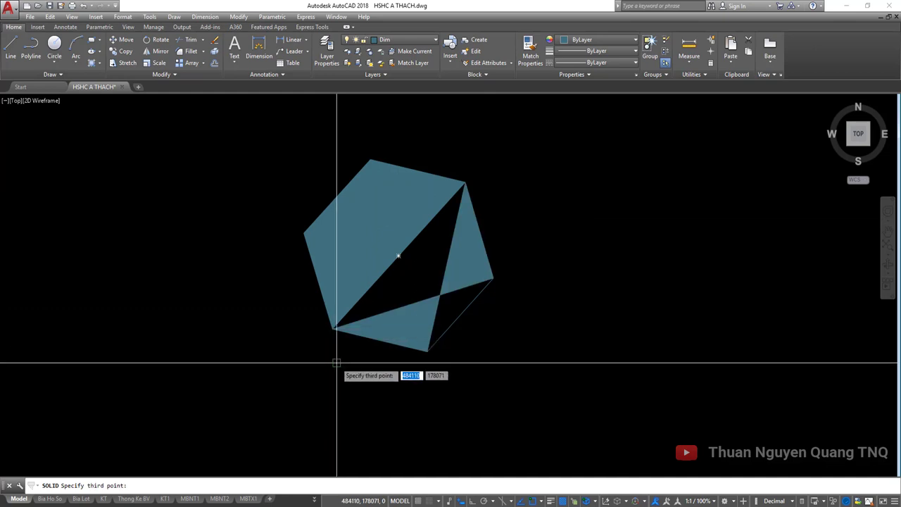
scroll(439, 298, "up", 2)
key("Escape")
scroll(434, 253, "down", 2)
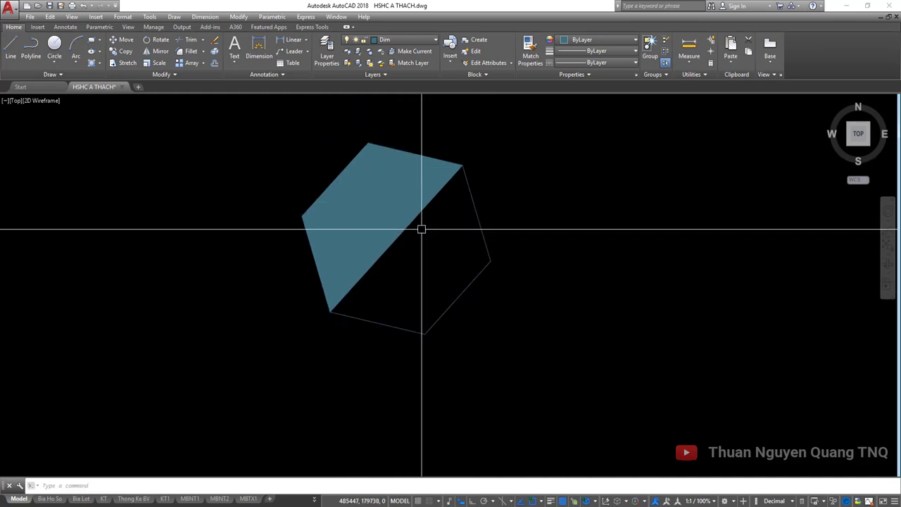
type("so")
- Fill the rest of the hexagon with a new four-corner solid, then zoom out
key("Return")
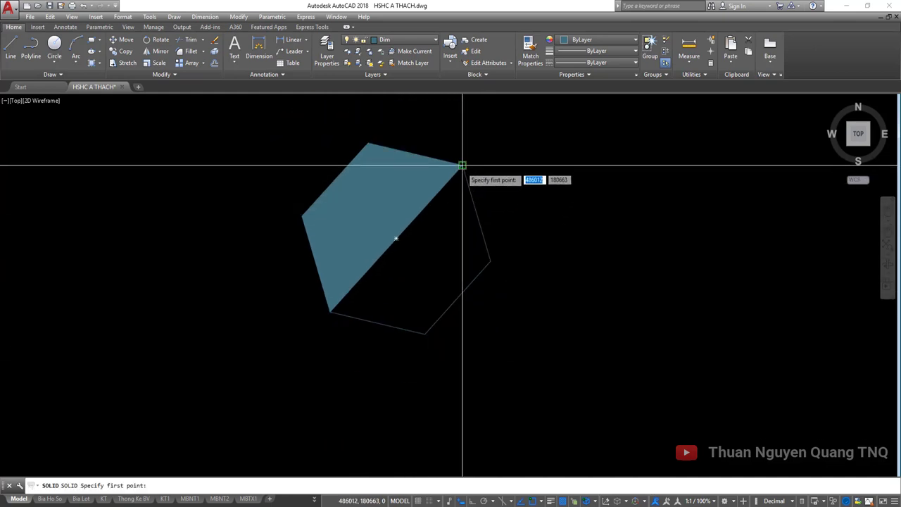
left_click(462, 165)
left_click(490, 261)
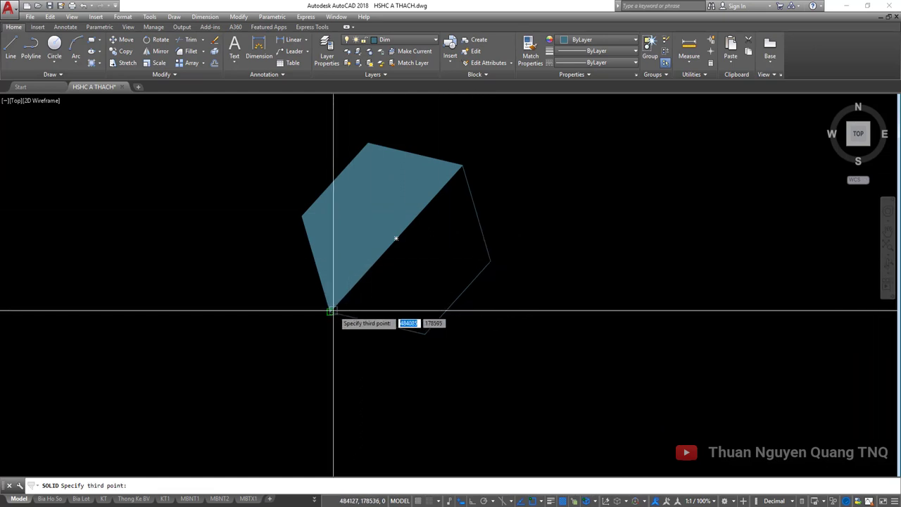
left_click(330, 312)
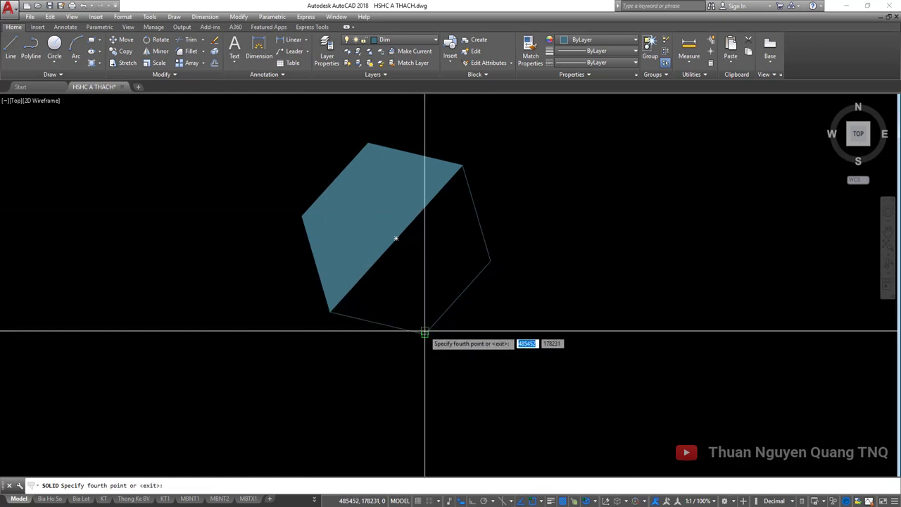
left_click(424, 334)
key("Return")
left_click(373, 261)
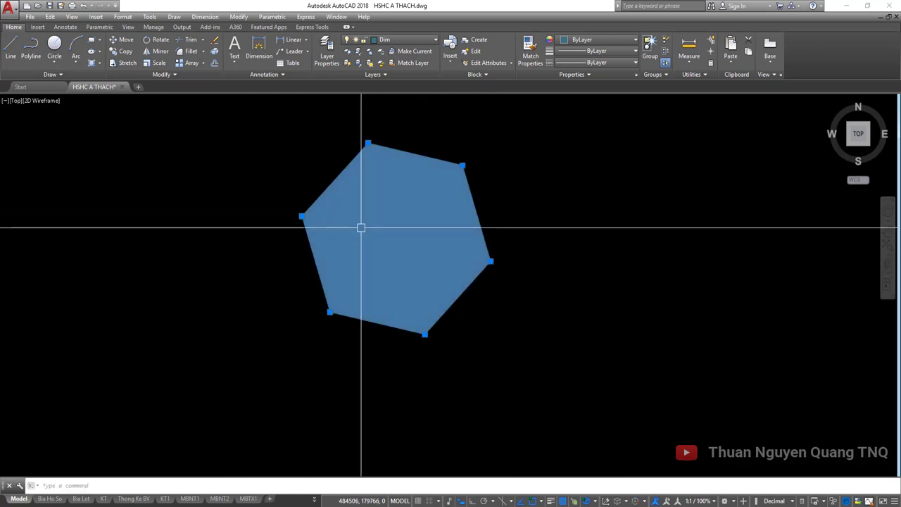
scroll(402, 263, "down", 2)
scroll(382, 245, "down", 2)
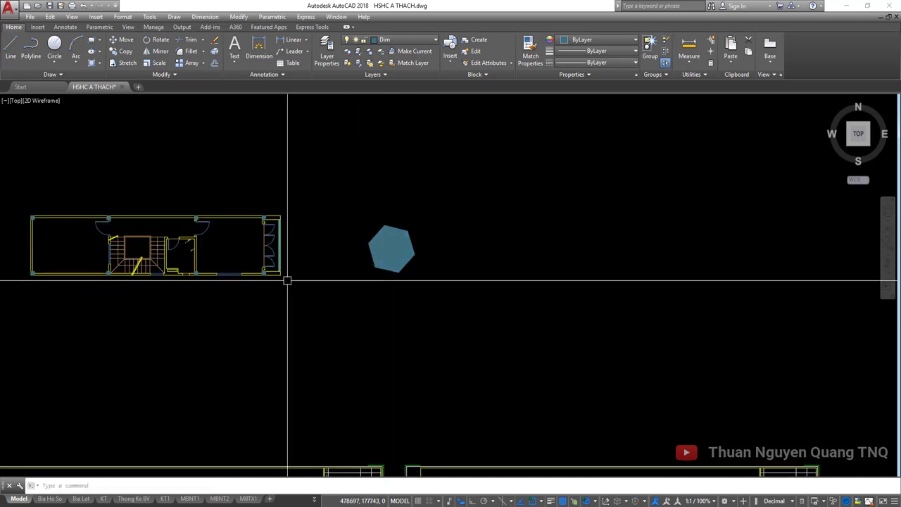
- Window-select the filled hexagon to remove it
scroll(316, 237, "down", 1)
scroll(354, 307, "down", 1)
left_click(432, 258)
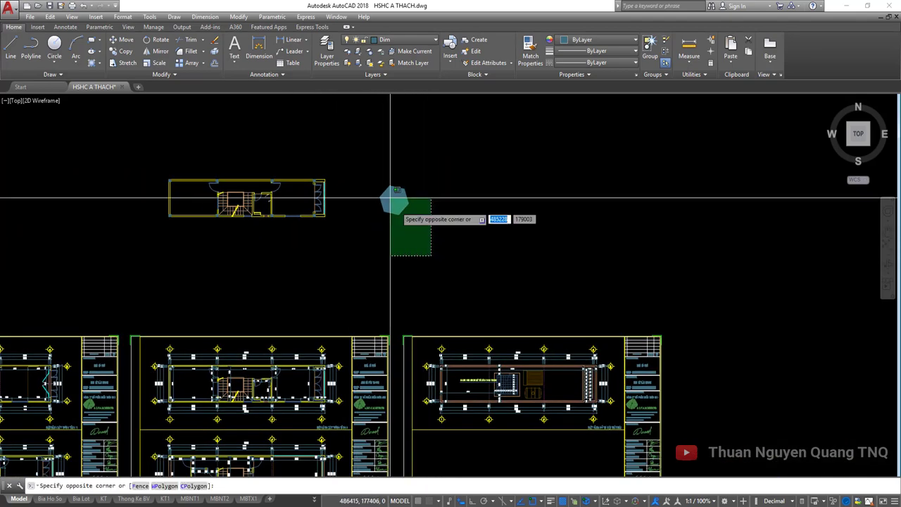
left_click(361, 169)
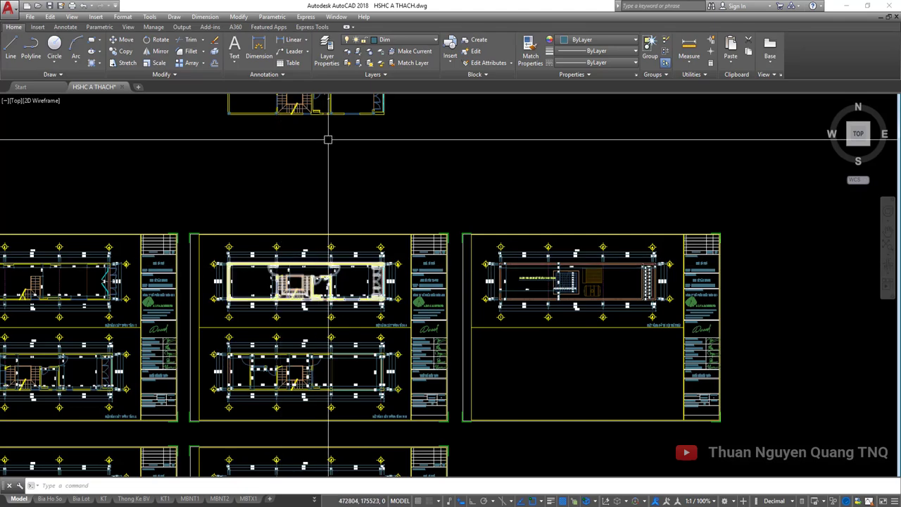
- Pan and zoom out to centre the full set of drawing sheets
middle_click_drag(326, 136, 338, 232)
scroll(340, 238, "down", 5)
middle_click_drag(342, 271, 441, 169)
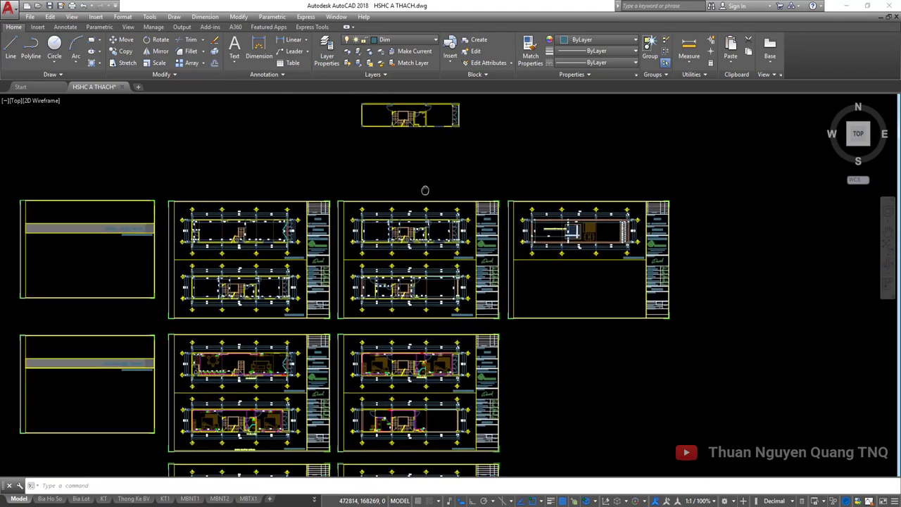
scroll(441, 169, "down", 2)
scroll(452, 247, "down", 2)
middle_click_drag(452, 247, 404, 302)
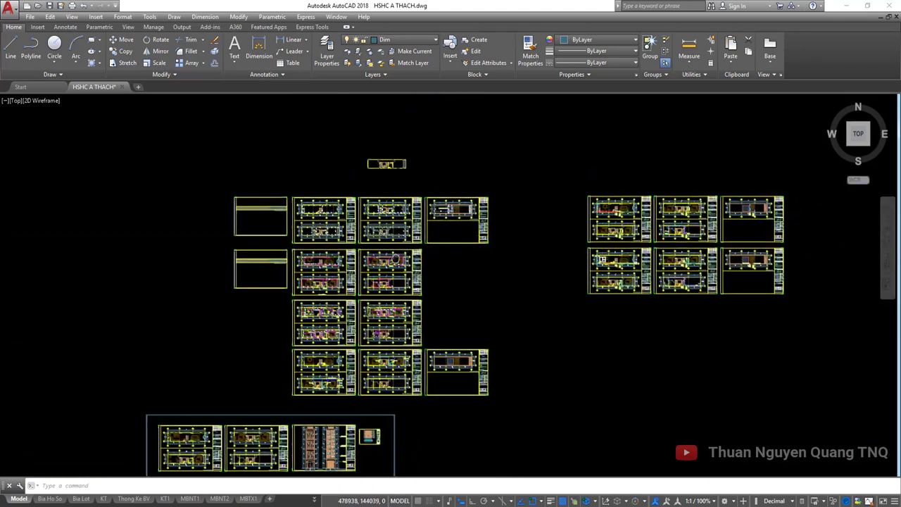